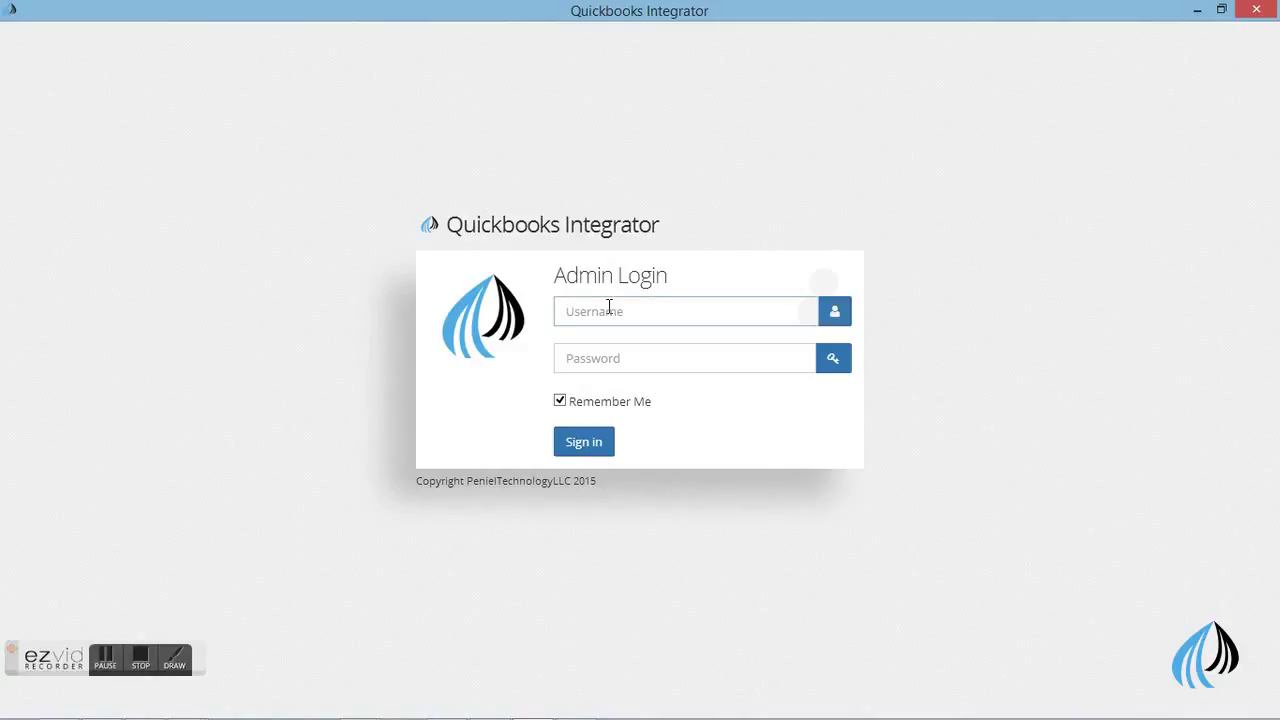
Sign in to Quickbooks Integrator with the admin username and password
left_click_drag(680, 235, 447, 226)
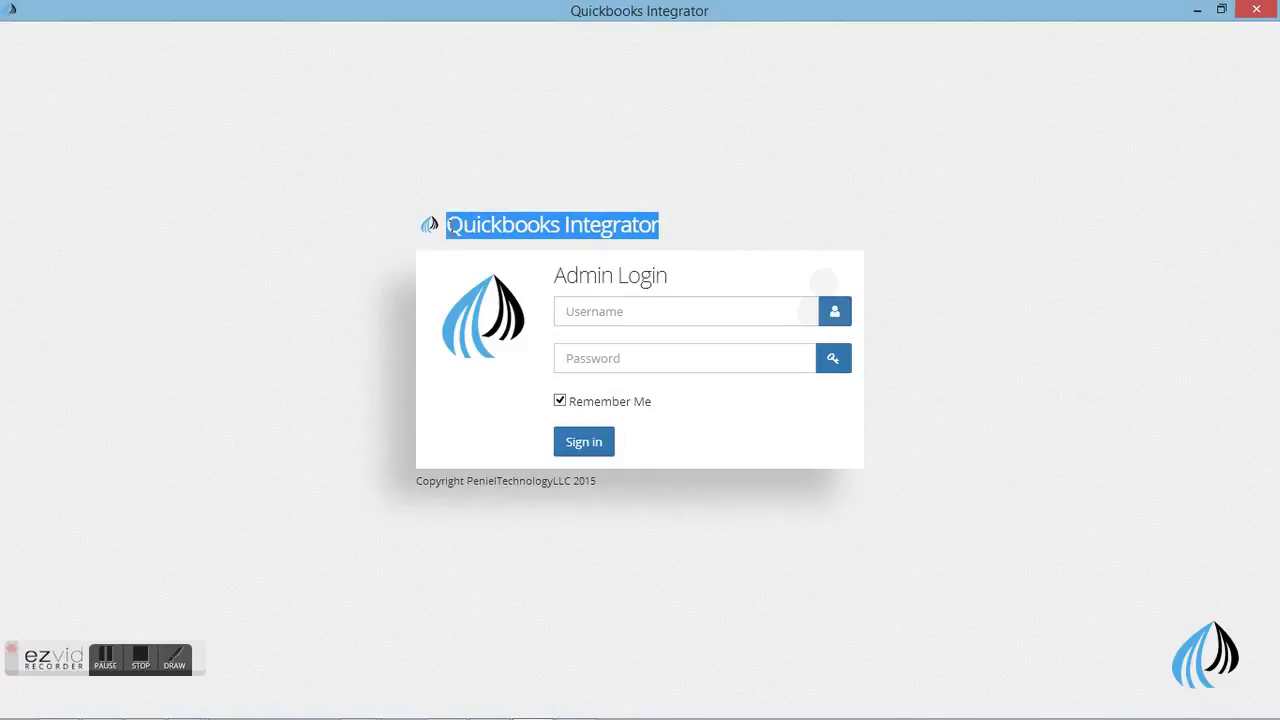
left_click(599, 317)
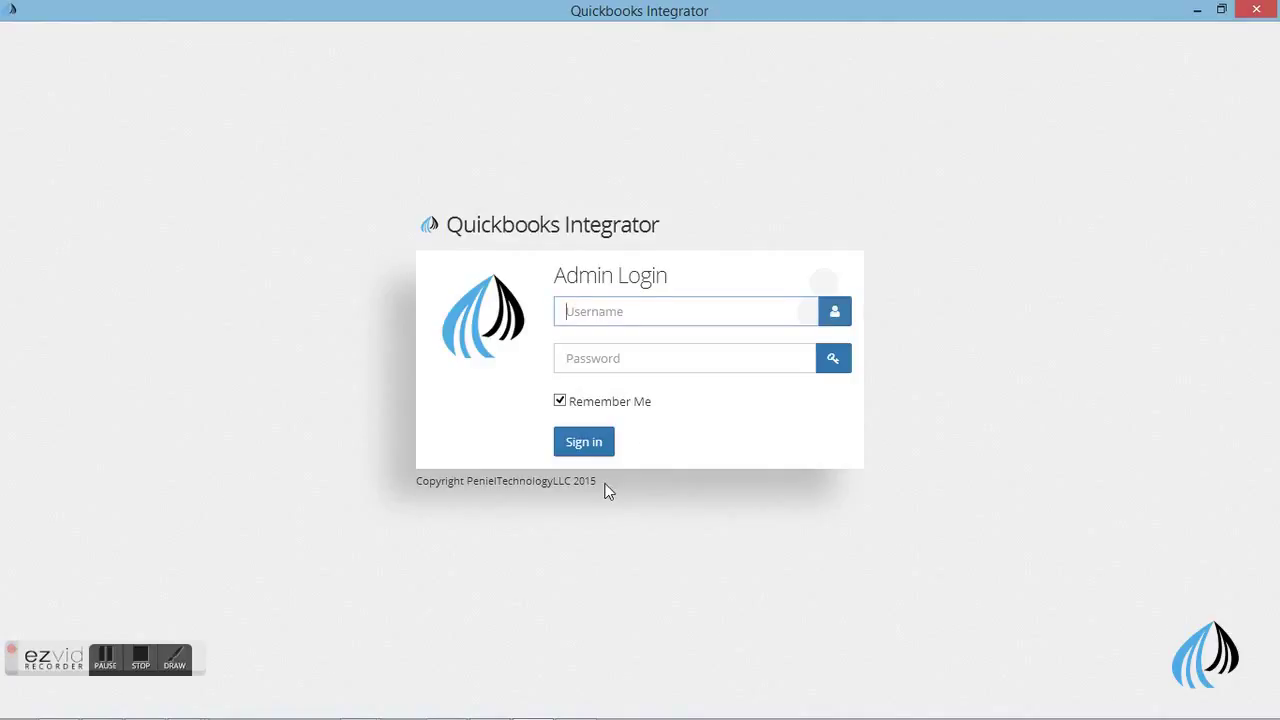
left_click_drag(603, 490, 418, 488)
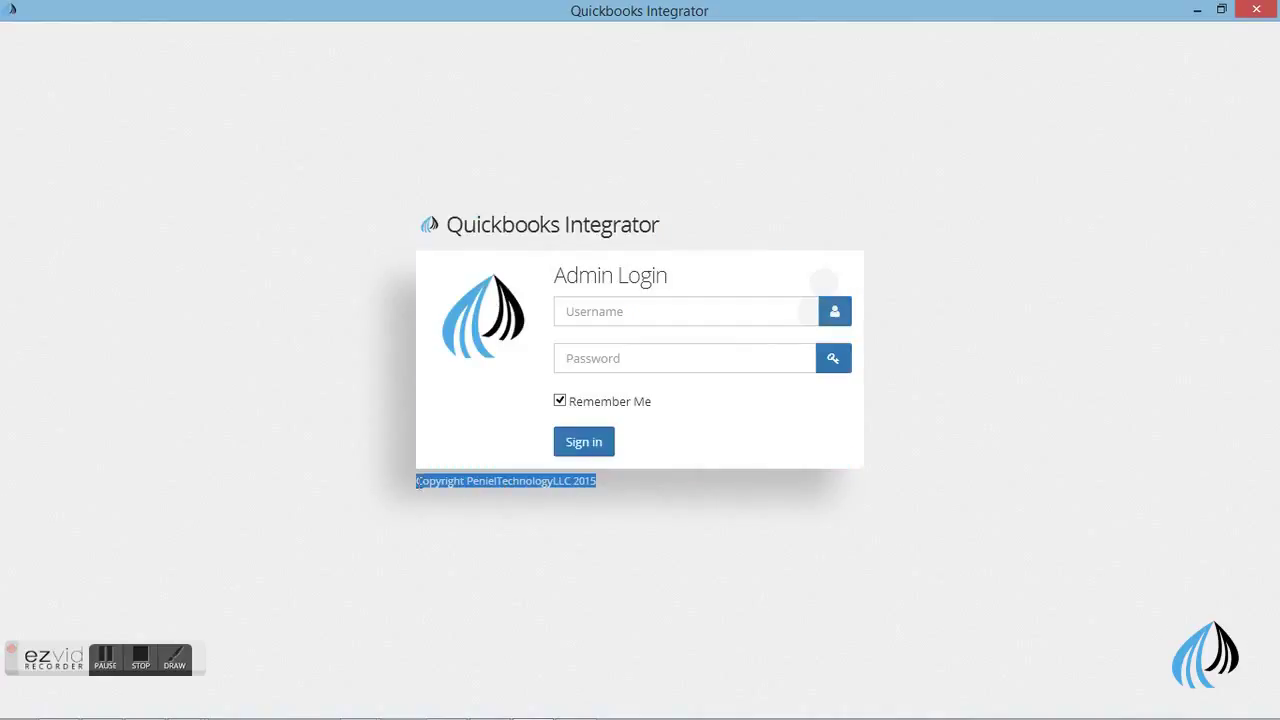
left_click(520, 510)
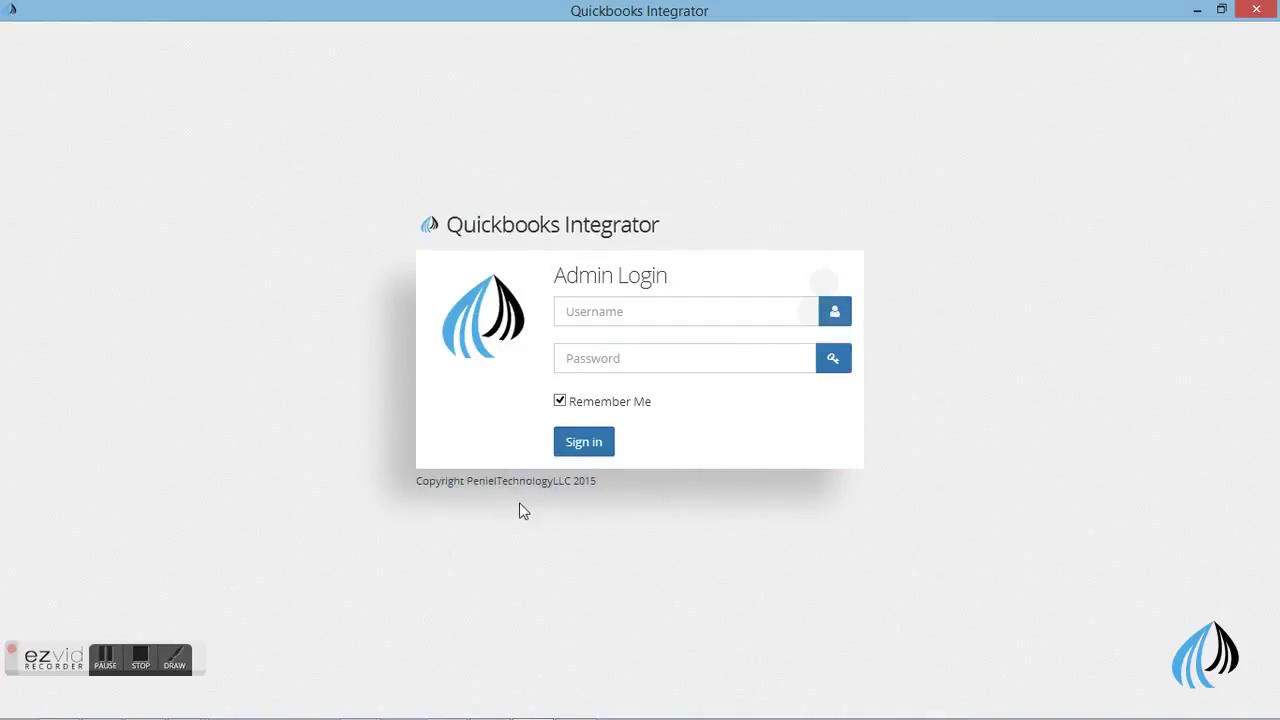
left_click(622, 312)
type("admin")
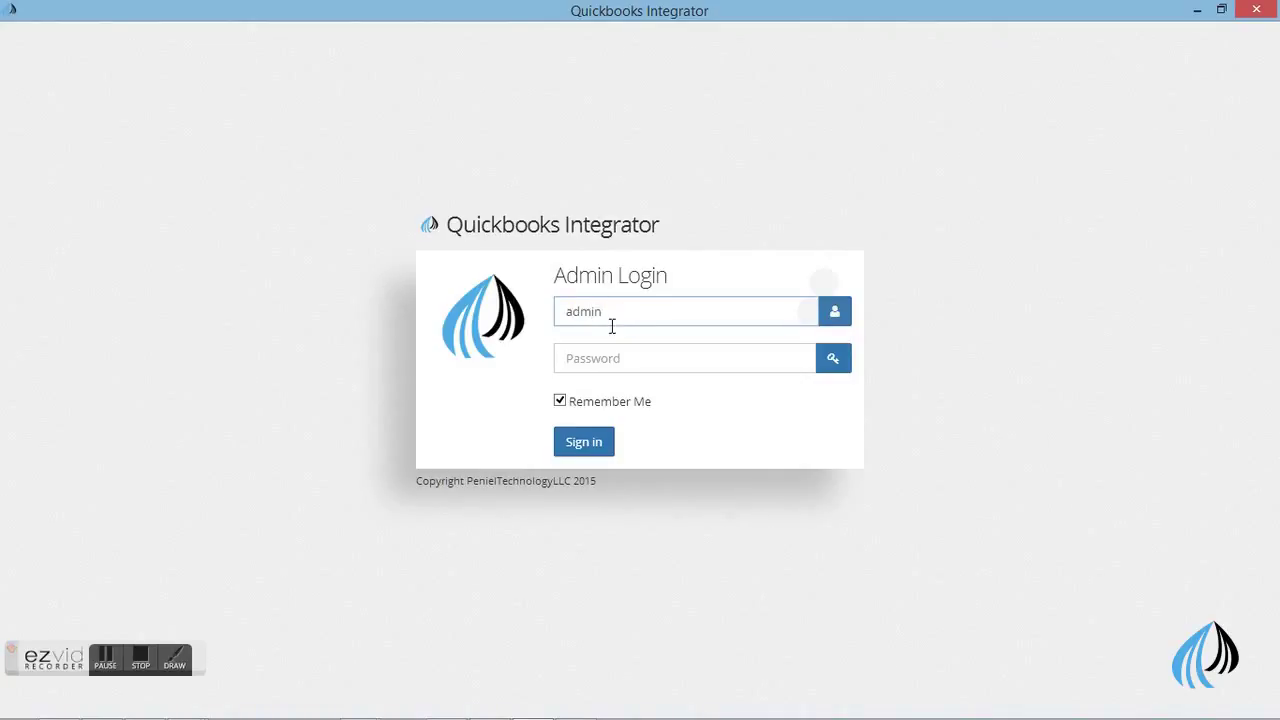
left_click(621, 352)
type("a")
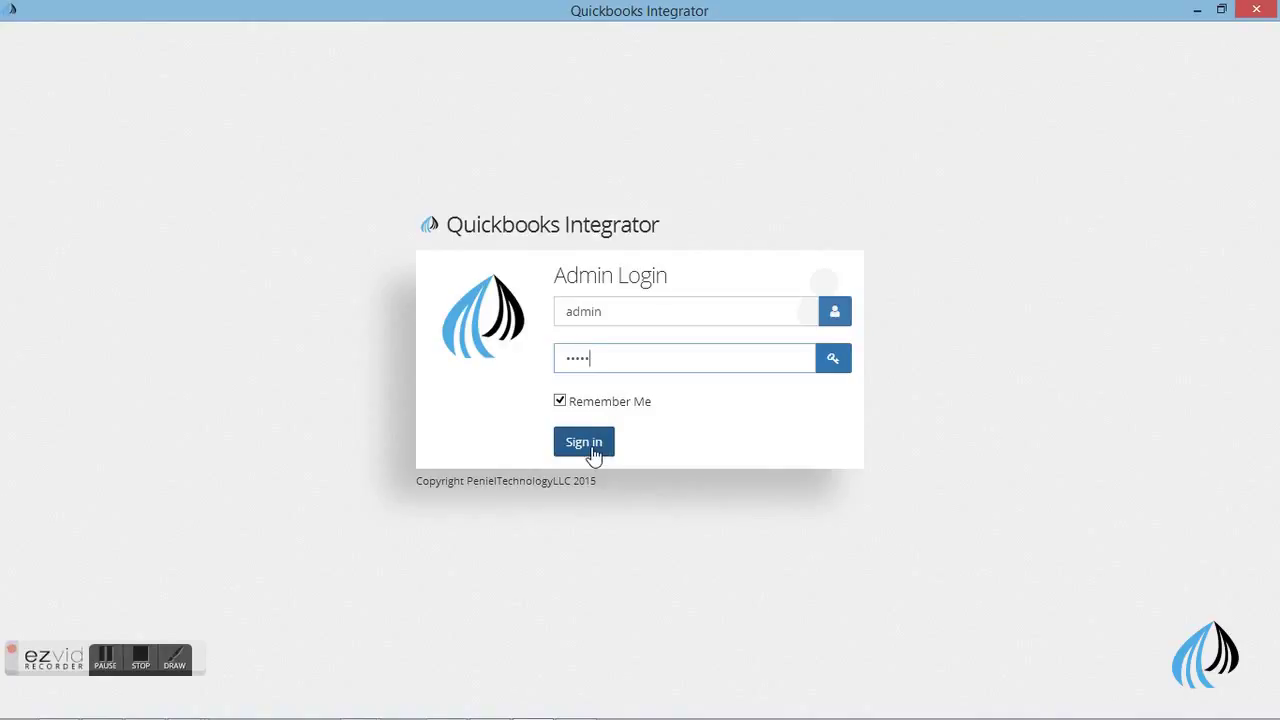
left_click(594, 454)
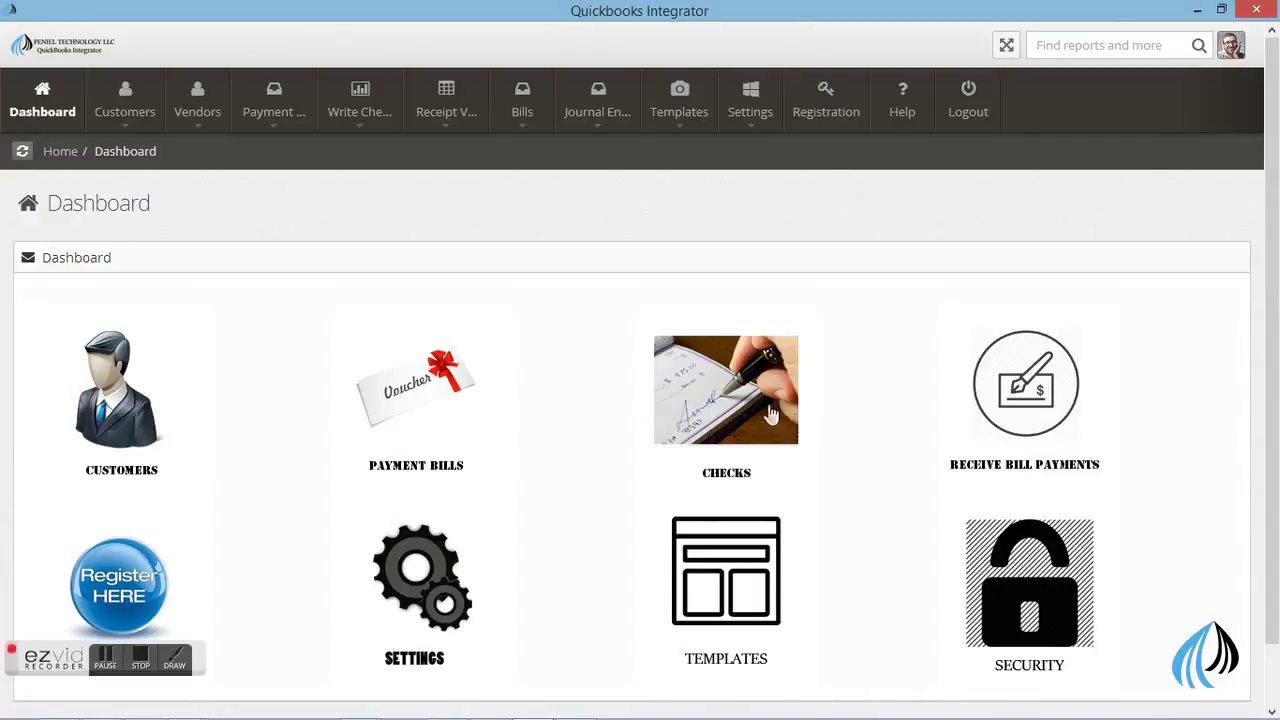
Bring up the Customers menu from the top navigation bar
mouse_move(145, 128)
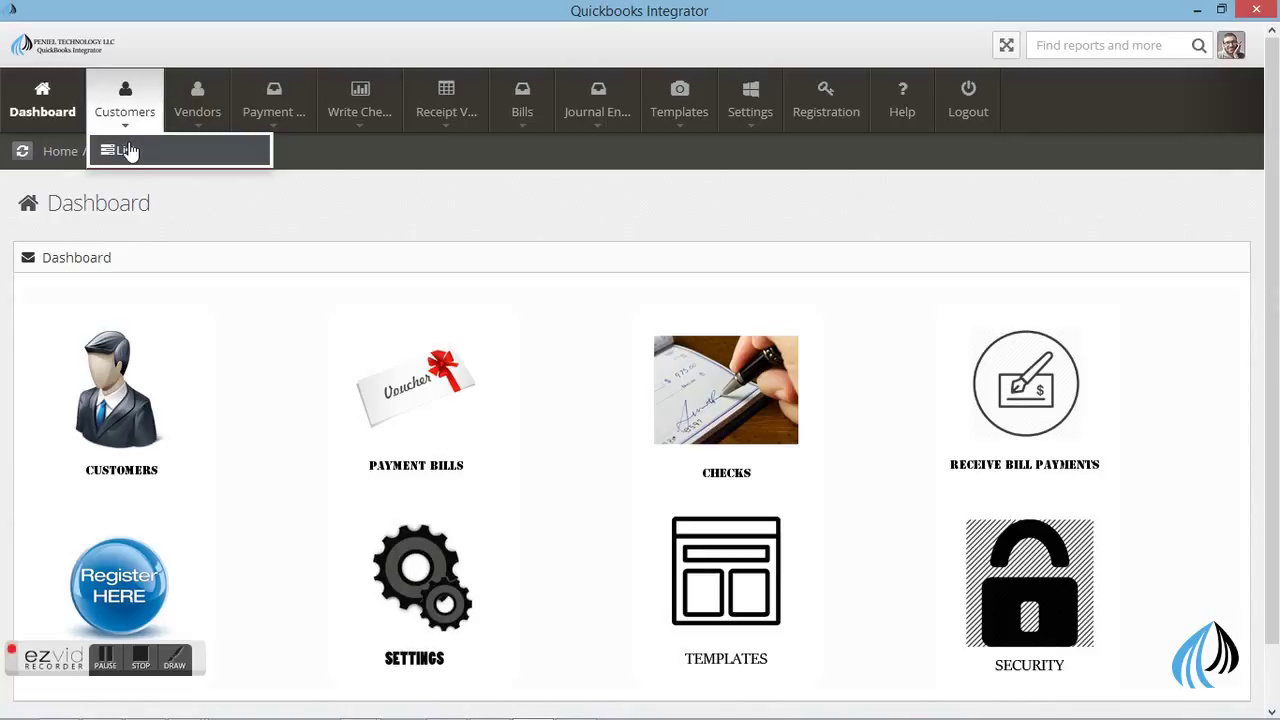
Open the Integrator customer list, then switch to the QuickBooks Enterprise Home page
left_click(128, 150)
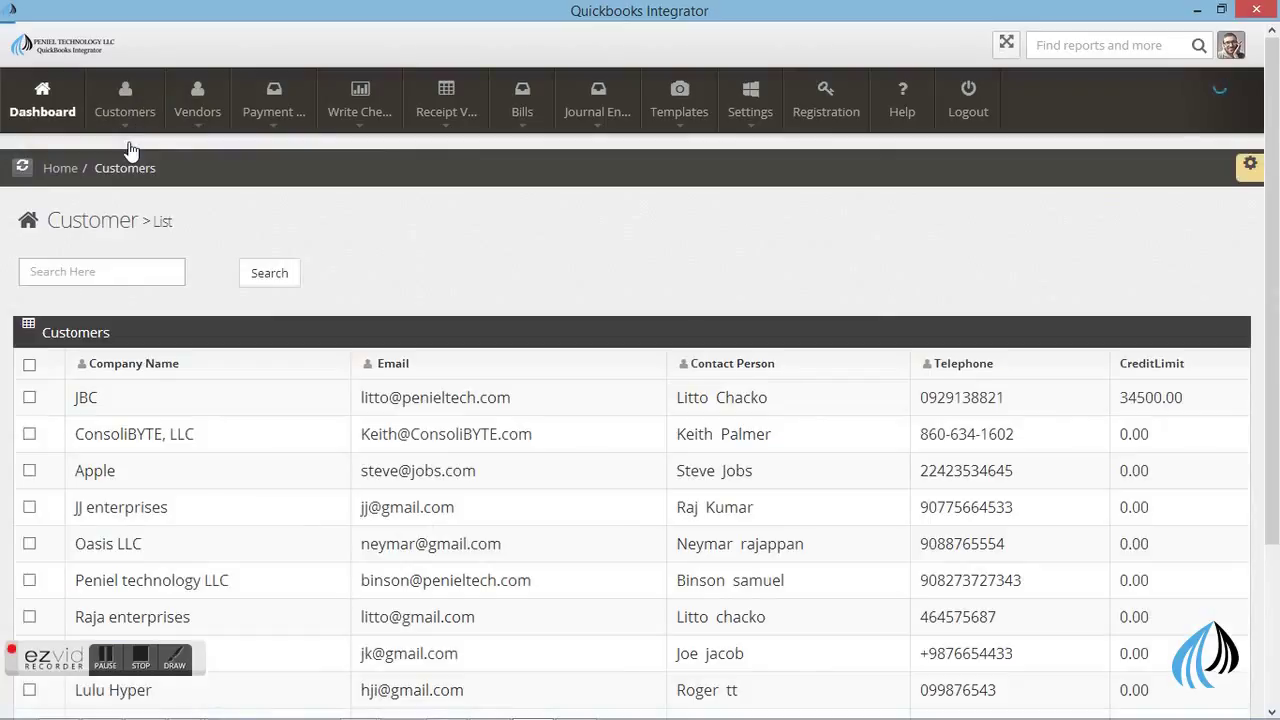
scroll(560, 410, "down", 2)
scroll(610, 455, "up", 2)
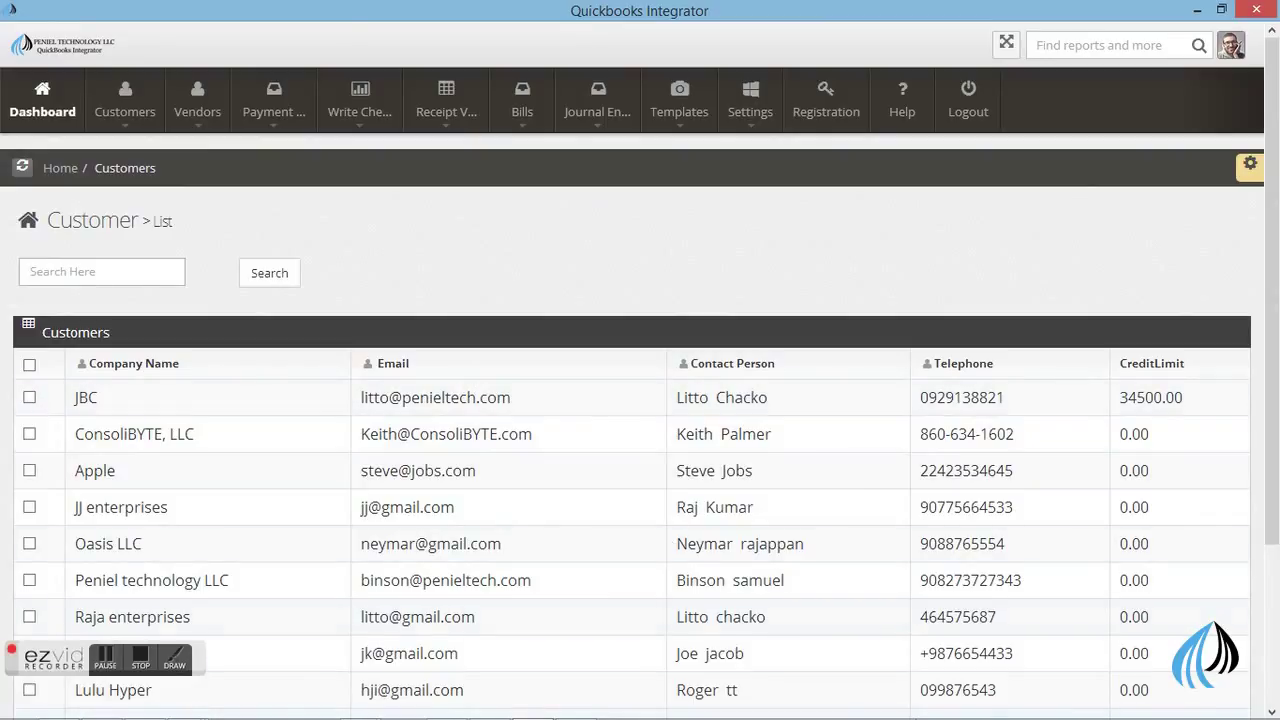
mouse_move(655, 716)
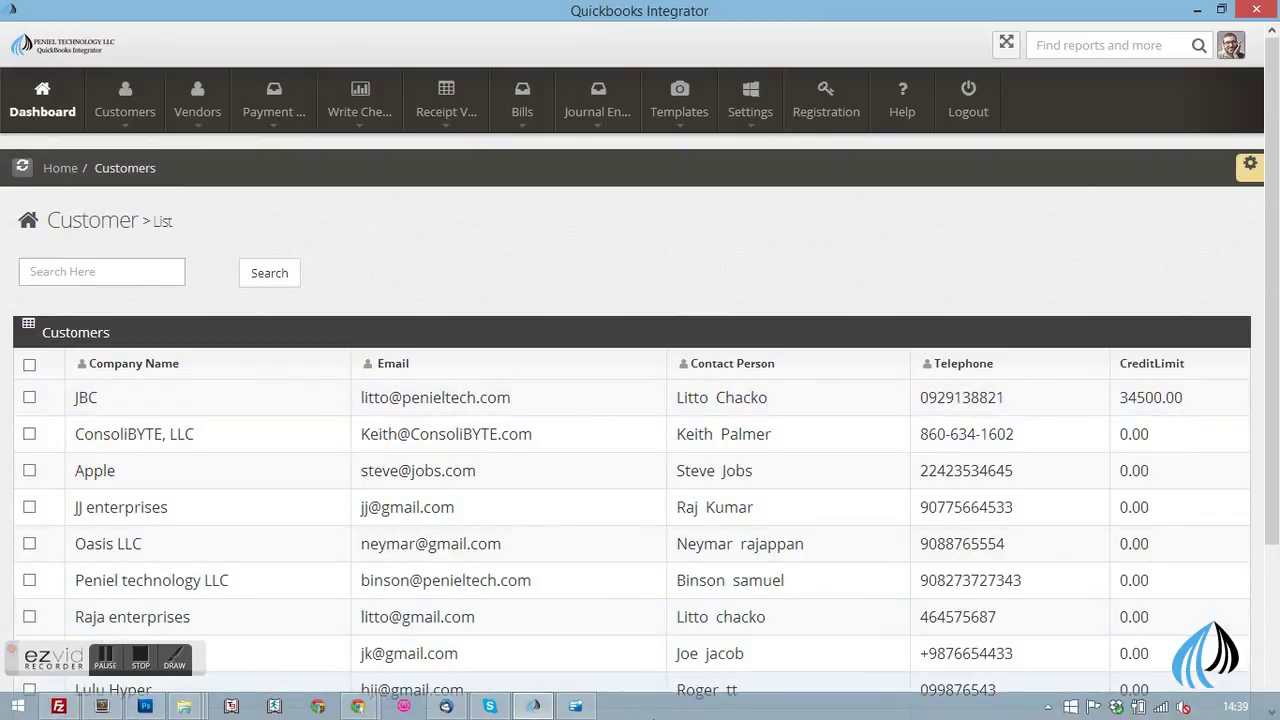
left_click(576, 707)
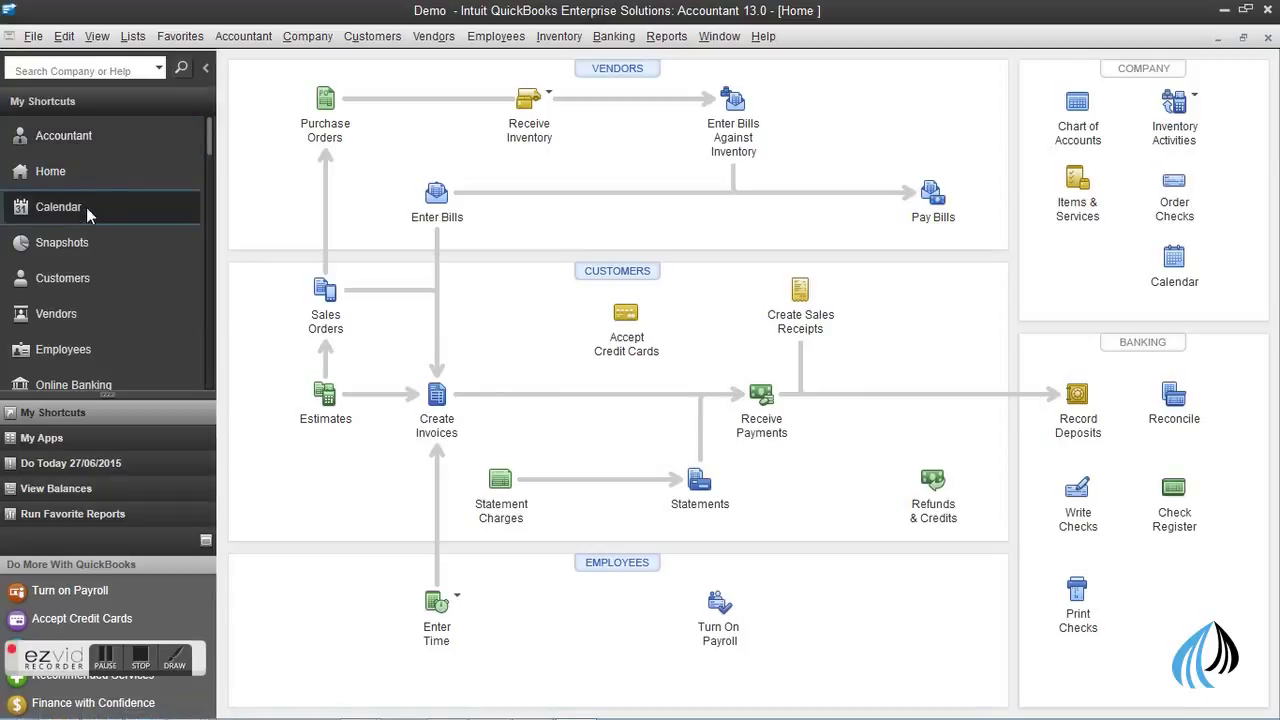
In the Customer Center, view ConsoliBYTE, customer pqr and JJ enterprises transactions
left_click(81, 282)
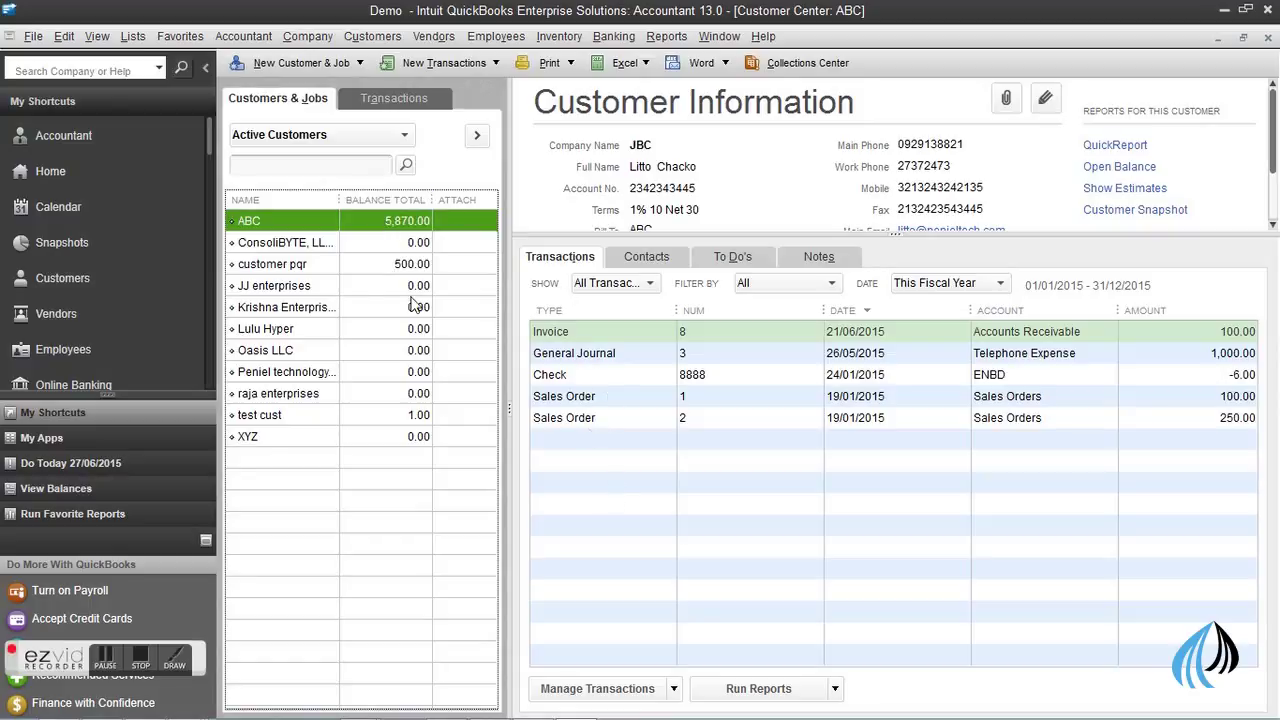
left_click(335, 243)
left_click(330, 264)
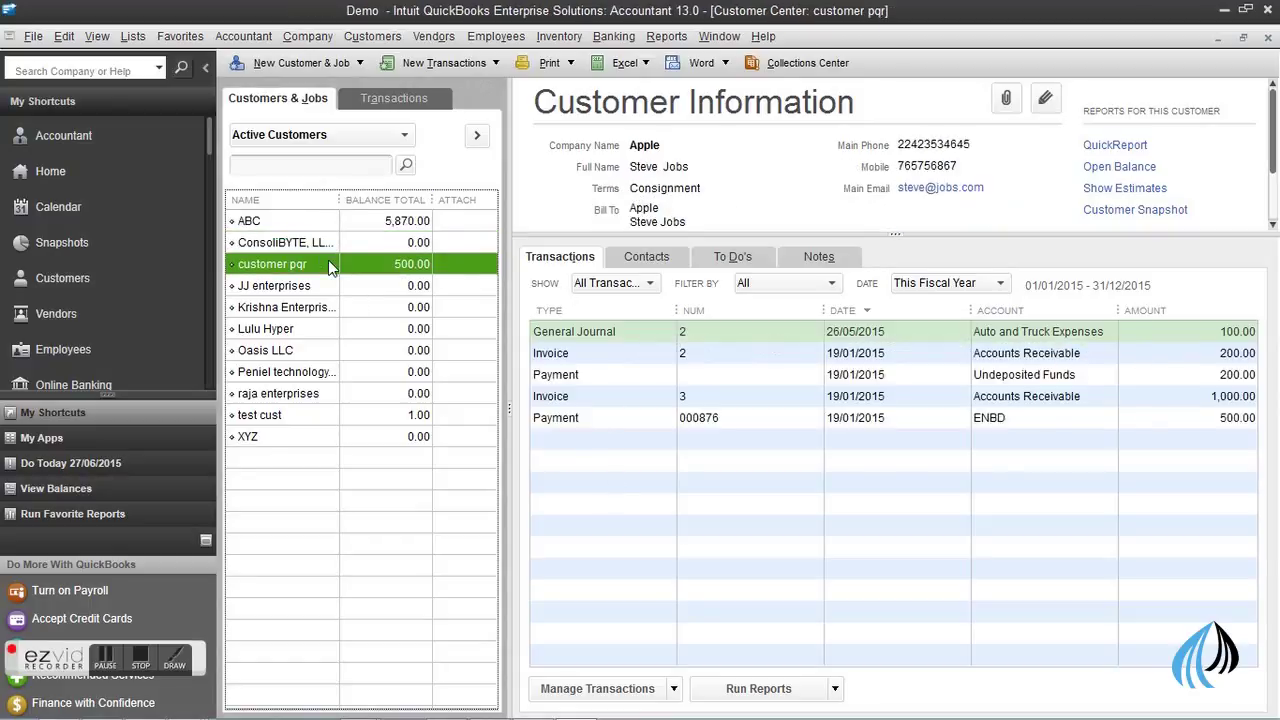
left_click(320, 288)
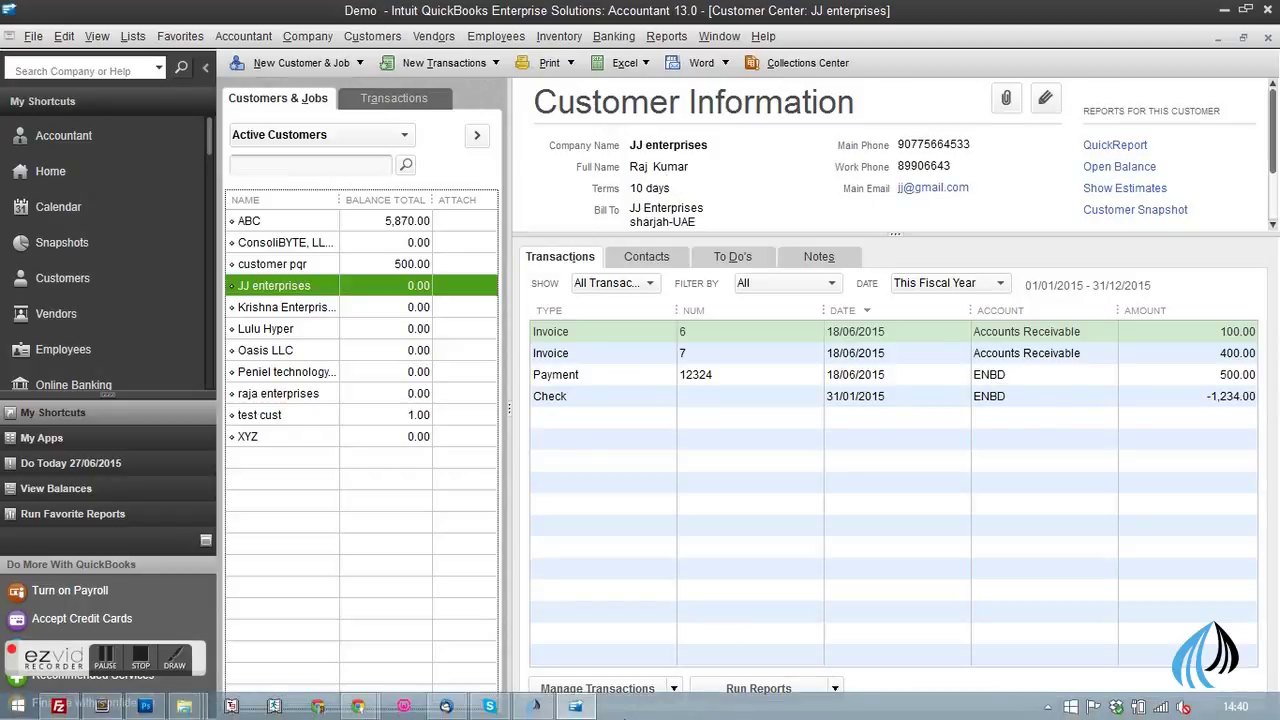
Return to the Integrator customer list, select JBC, and bring up the Receipt Voucher menu
left_click(538, 706)
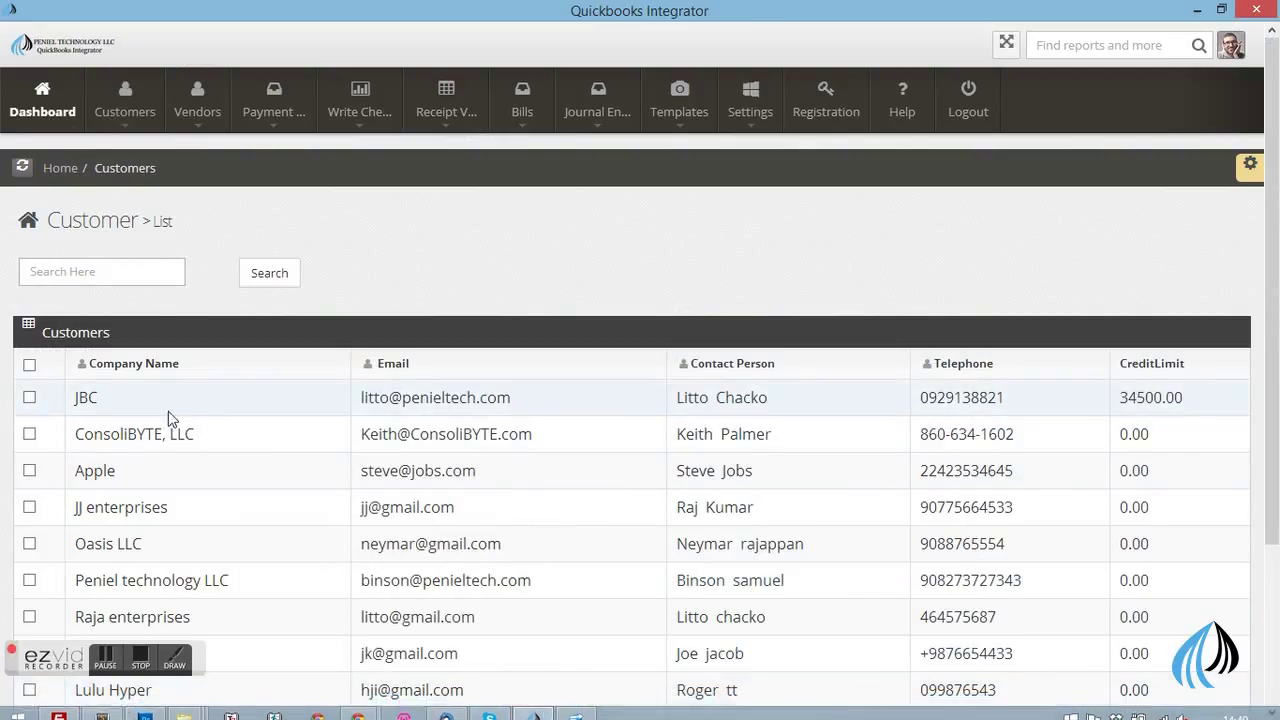
double_click(101, 399)
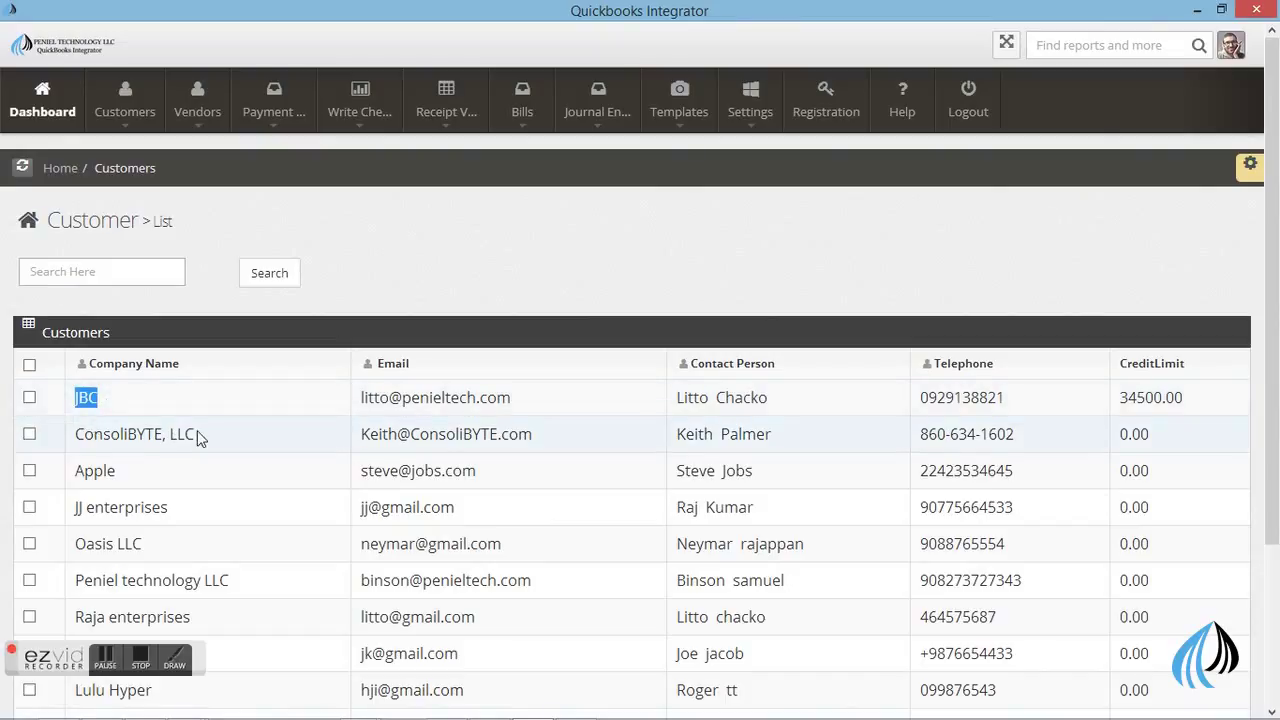
left_click(397, 225)
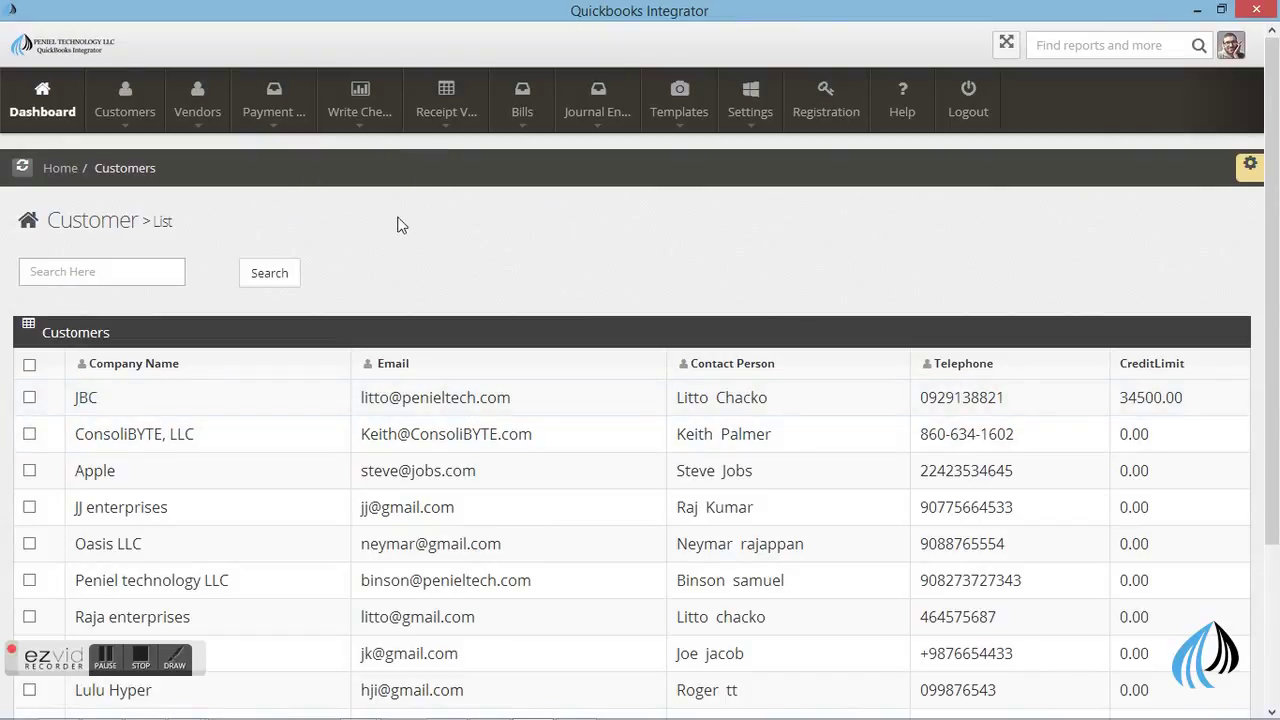
left_click(417, 120)
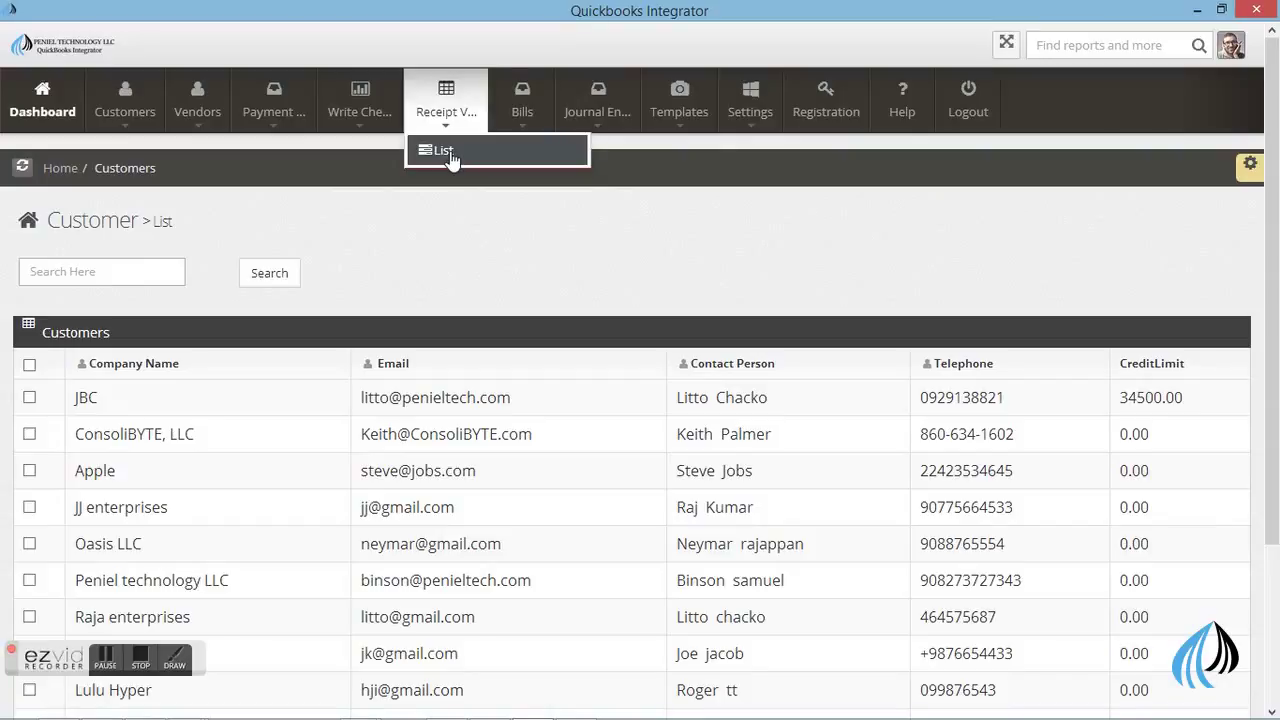
Open the Receive Payment Checks list, then go back to the QuickBooks Enterprise Customer Center
left_click(448, 155)
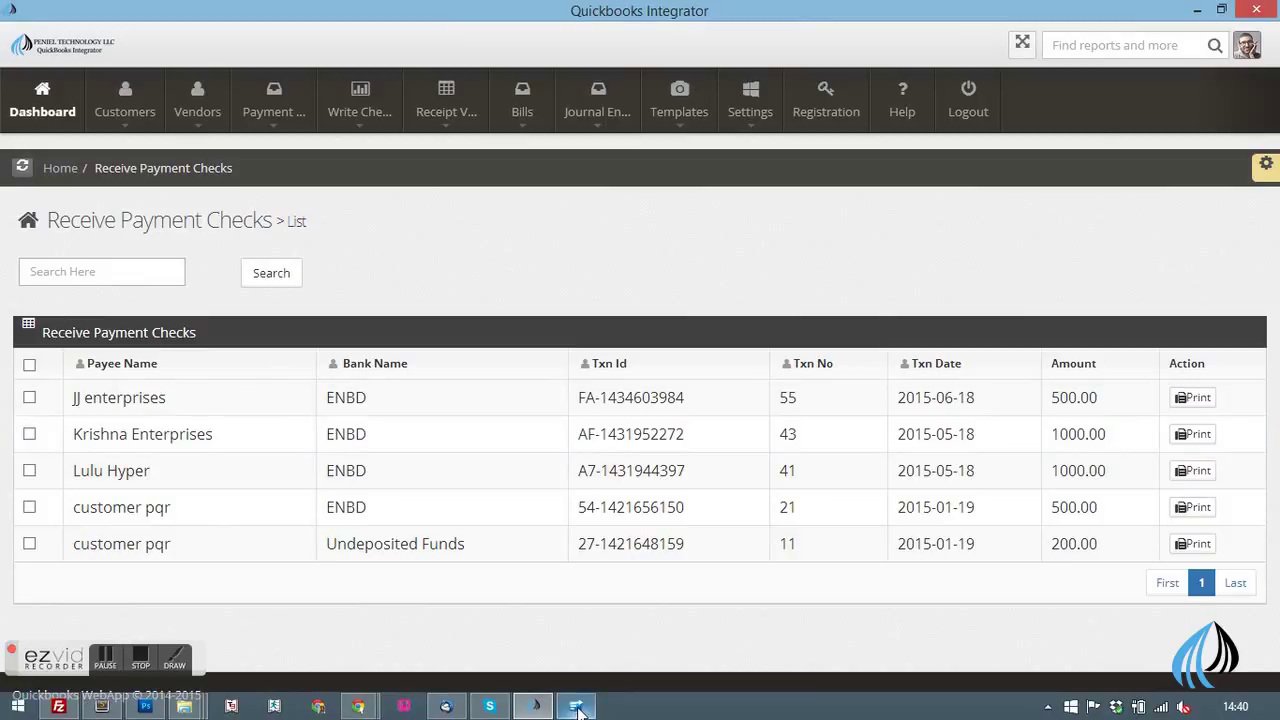
left_click(582, 714)
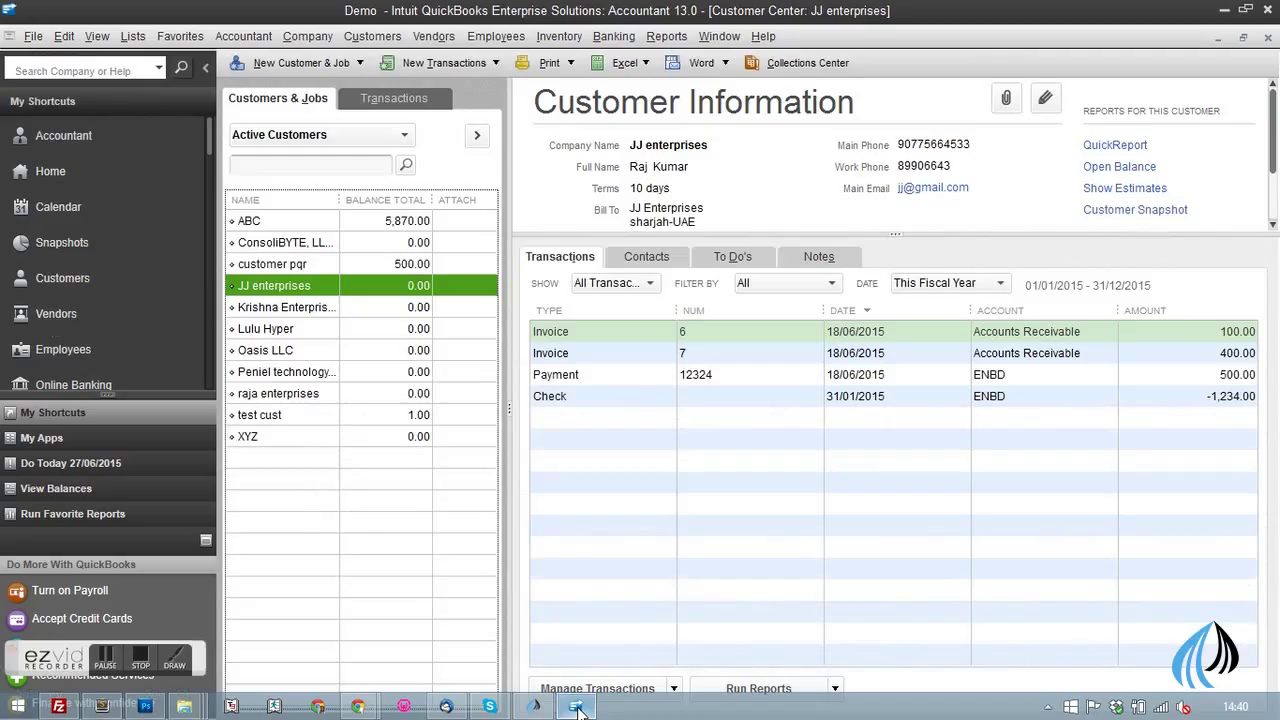
Close the Customer Center, open Receive Payments and step back to the Krishna Enterprises payment
left_click(1268, 38)
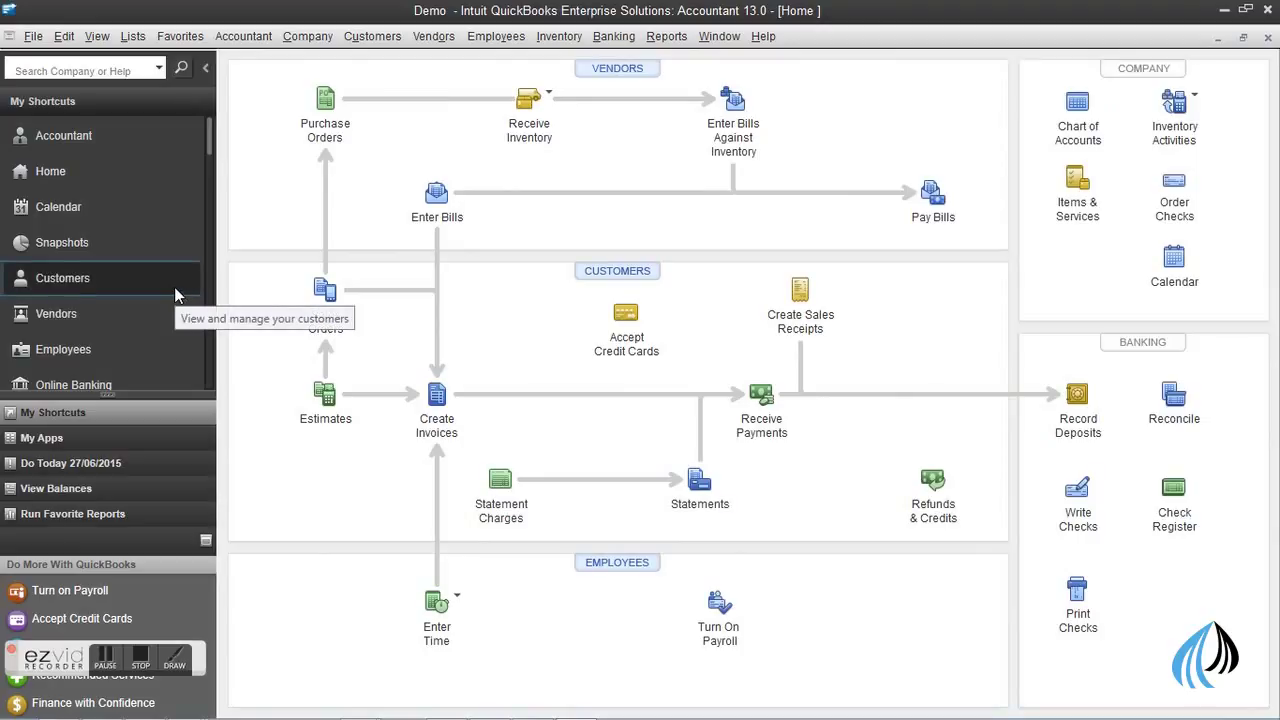
left_click(766, 396)
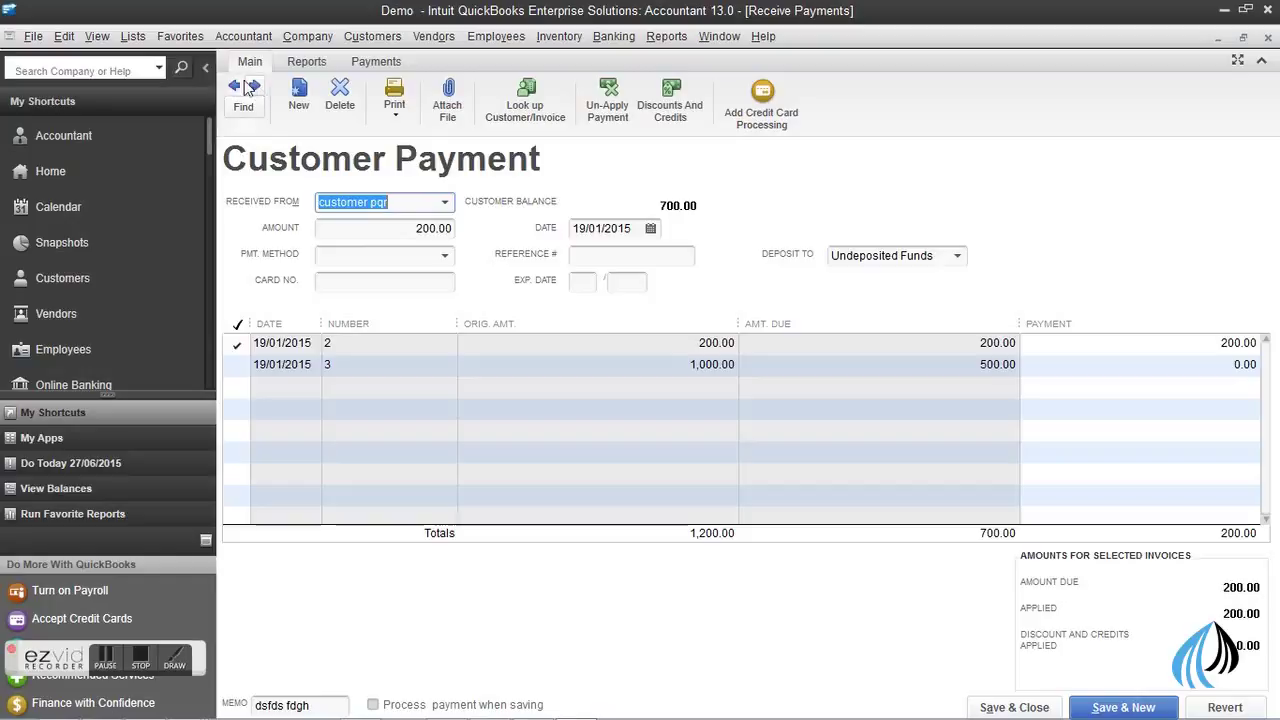
left_click(235, 87)
left_click(235, 87)
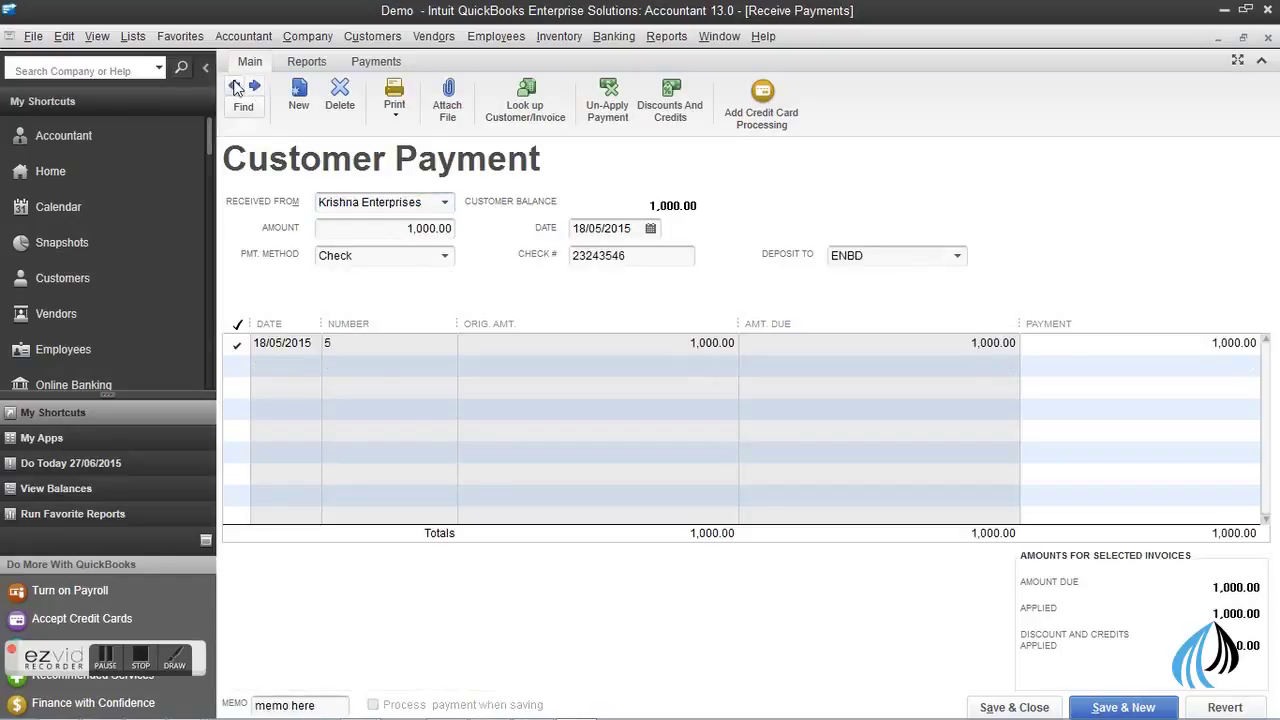
Step back through earlier payments to customer pqr's 200.00 payment, then return to the Integrator
left_click(255, 87)
left_click(235, 87)
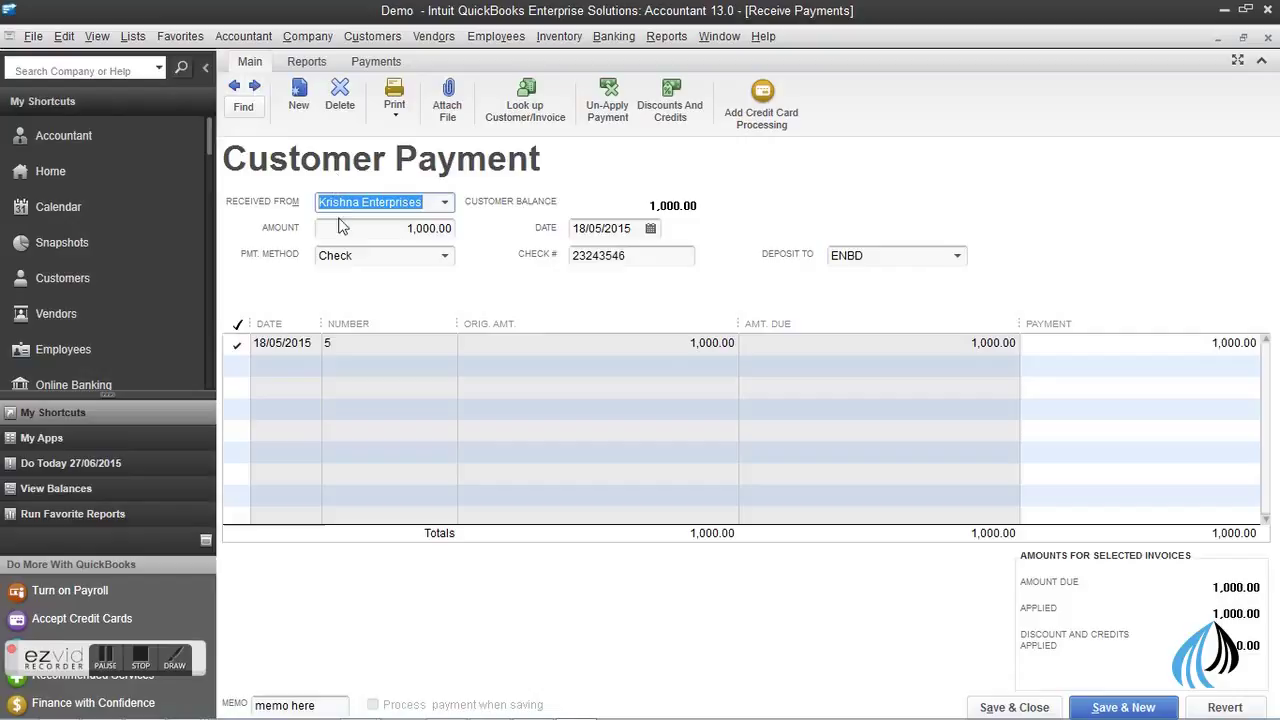
left_click(235, 90)
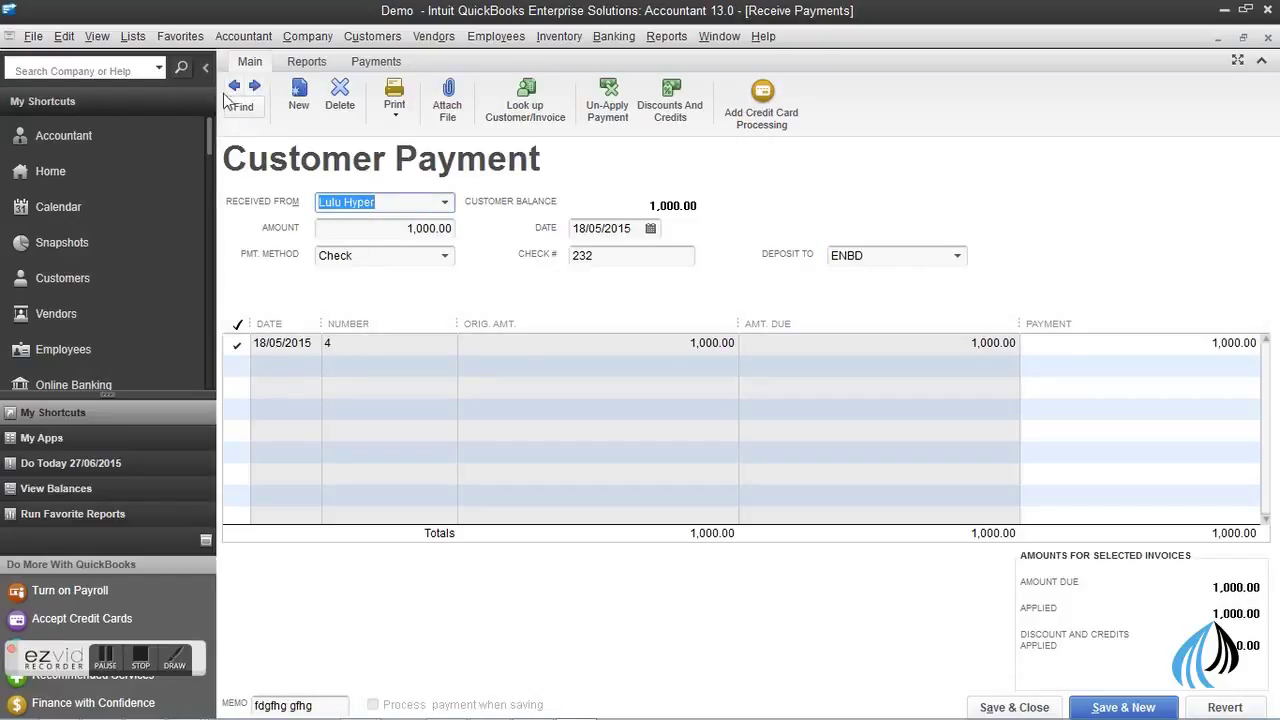
left_click(234, 87)
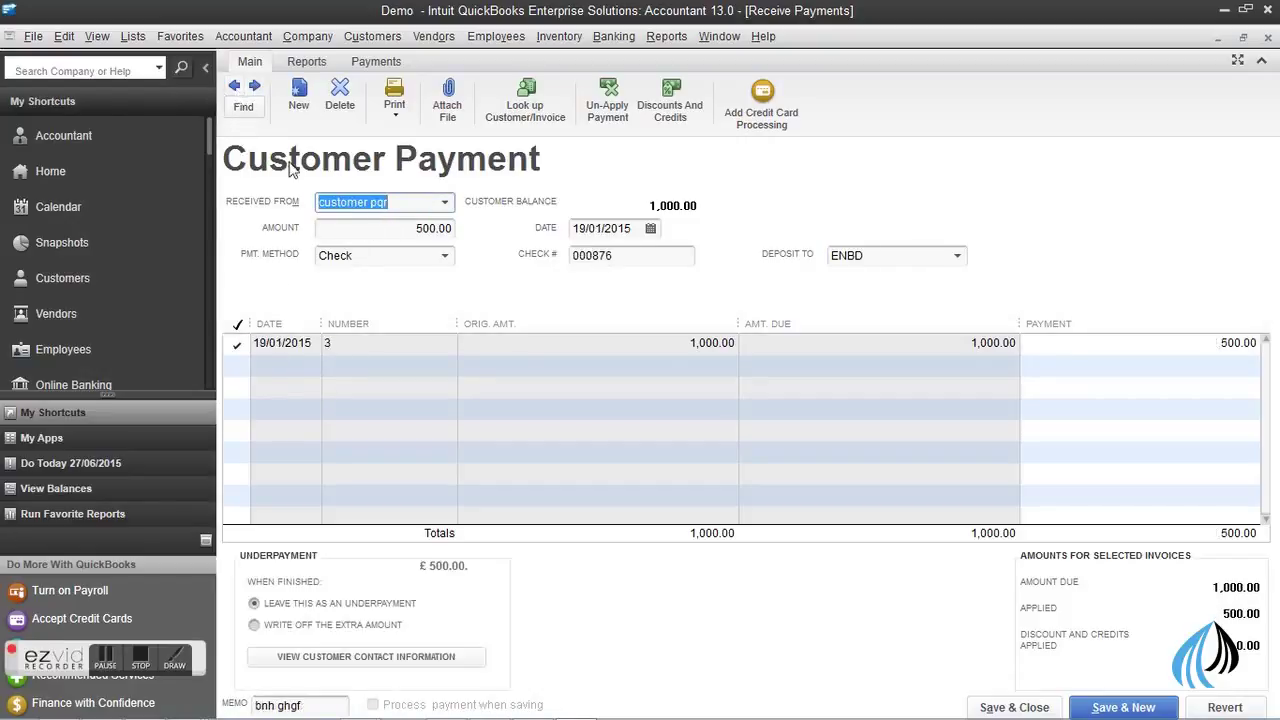
left_click(234, 87)
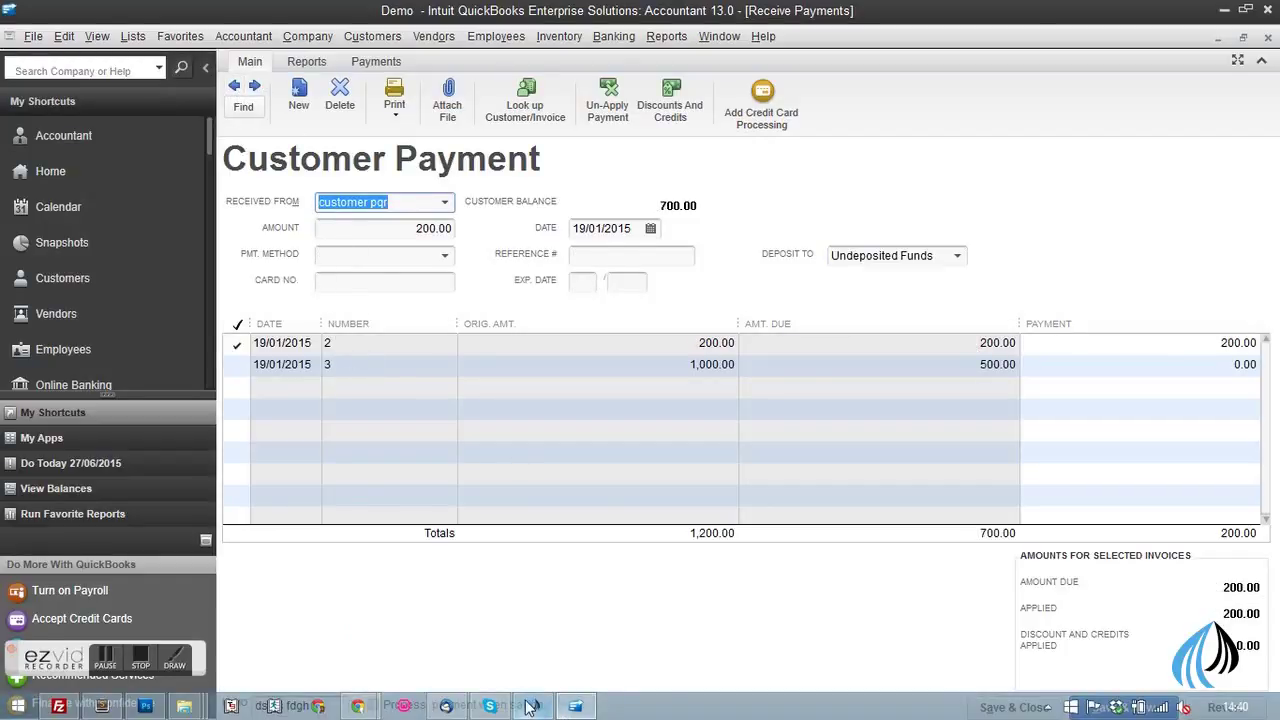
left_click(566, 709)
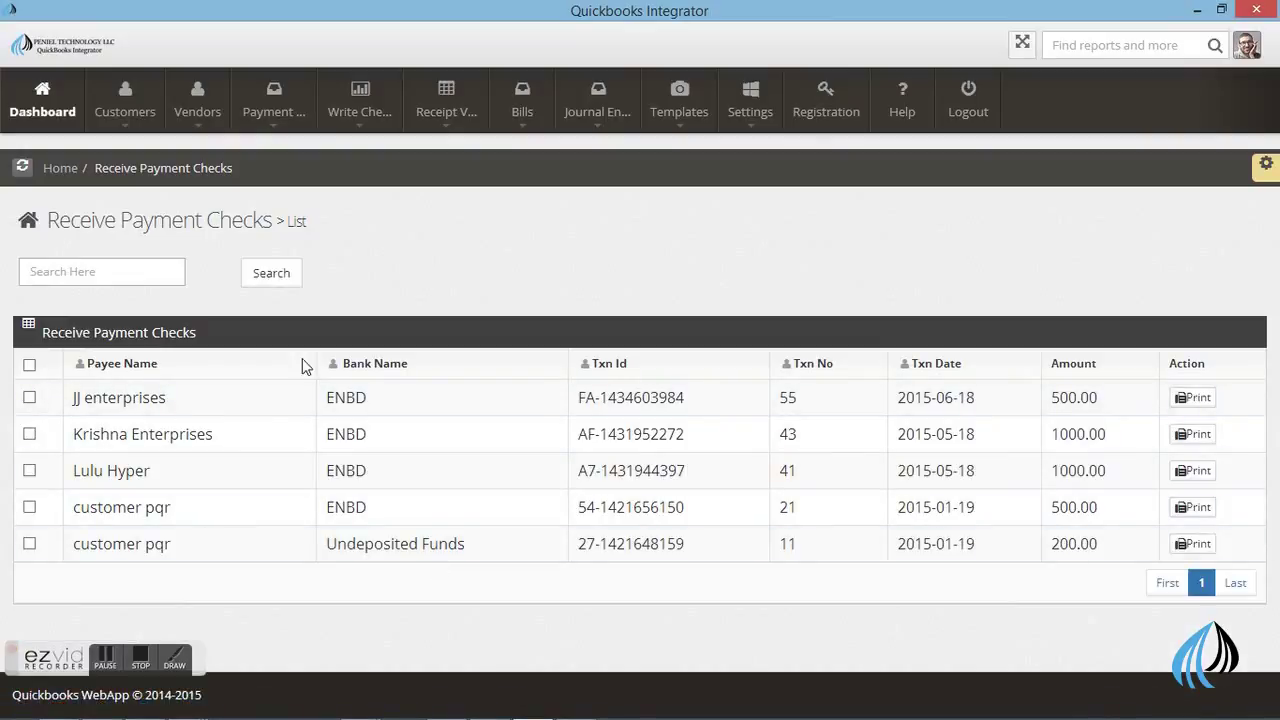
Print the JJ enterprises payment receipt to a PDF saved in the Music folder
left_click(1193, 399)
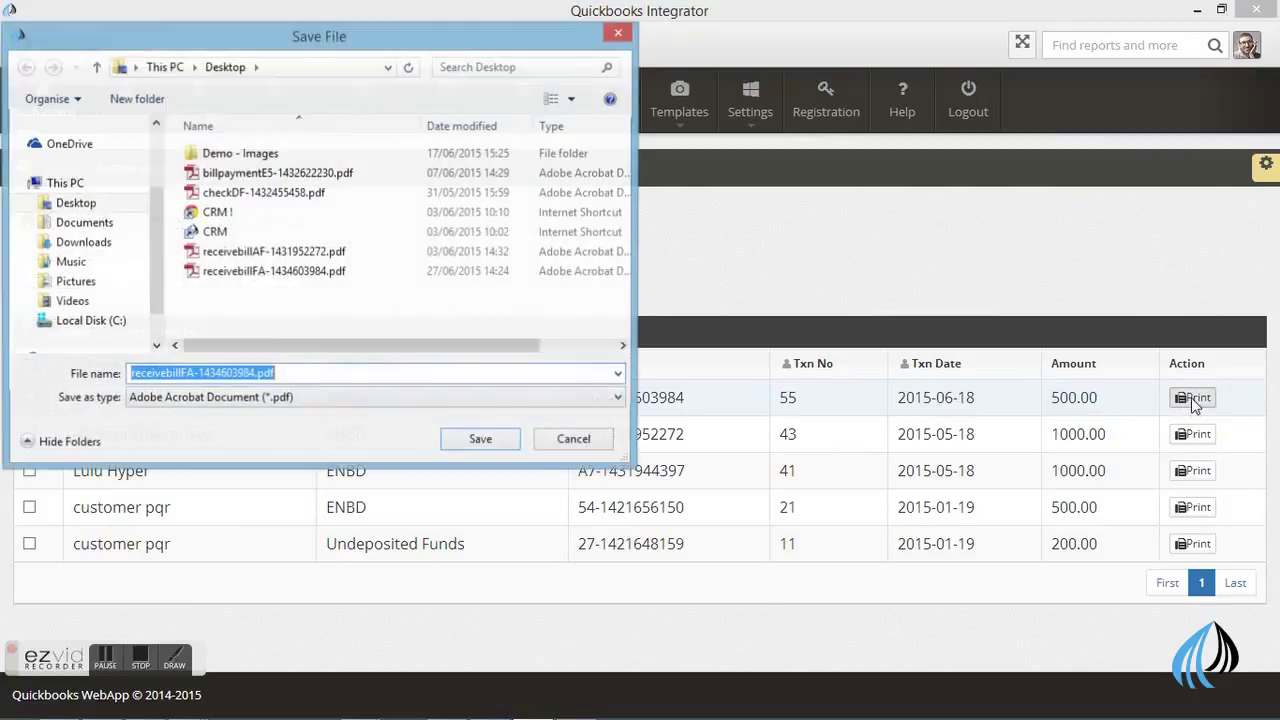
left_click(68, 262)
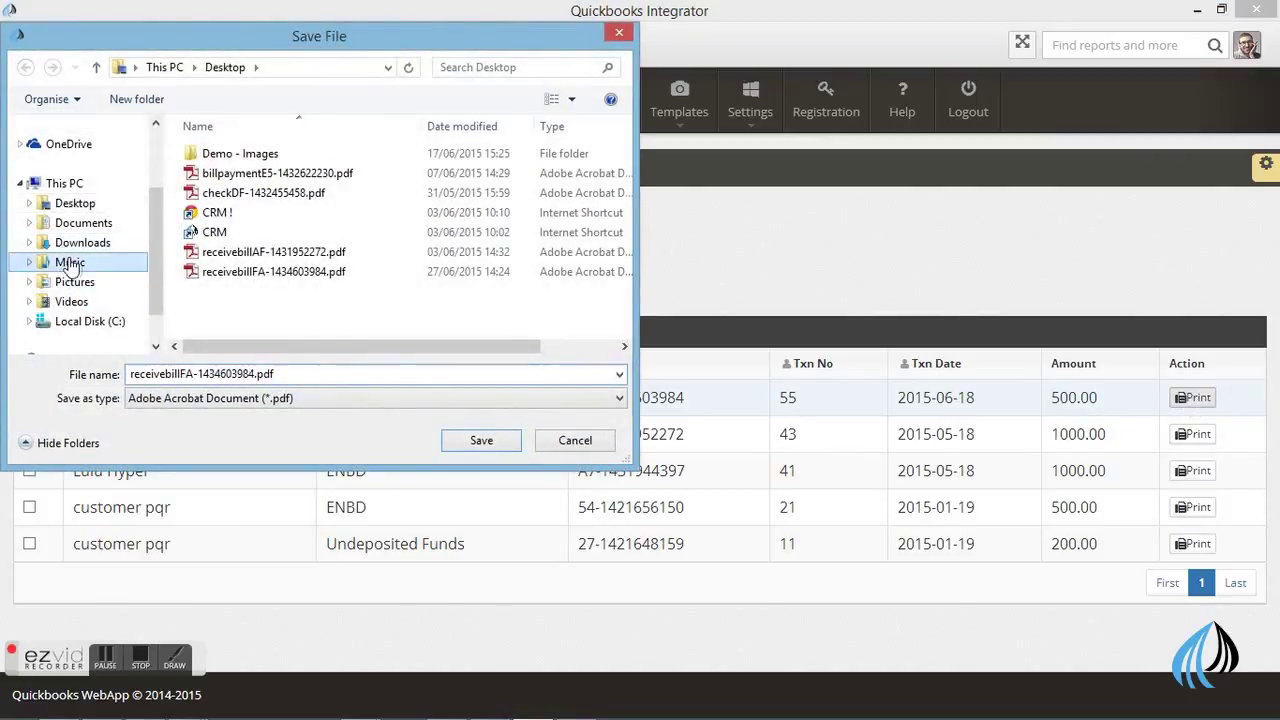
left_click(488, 438)
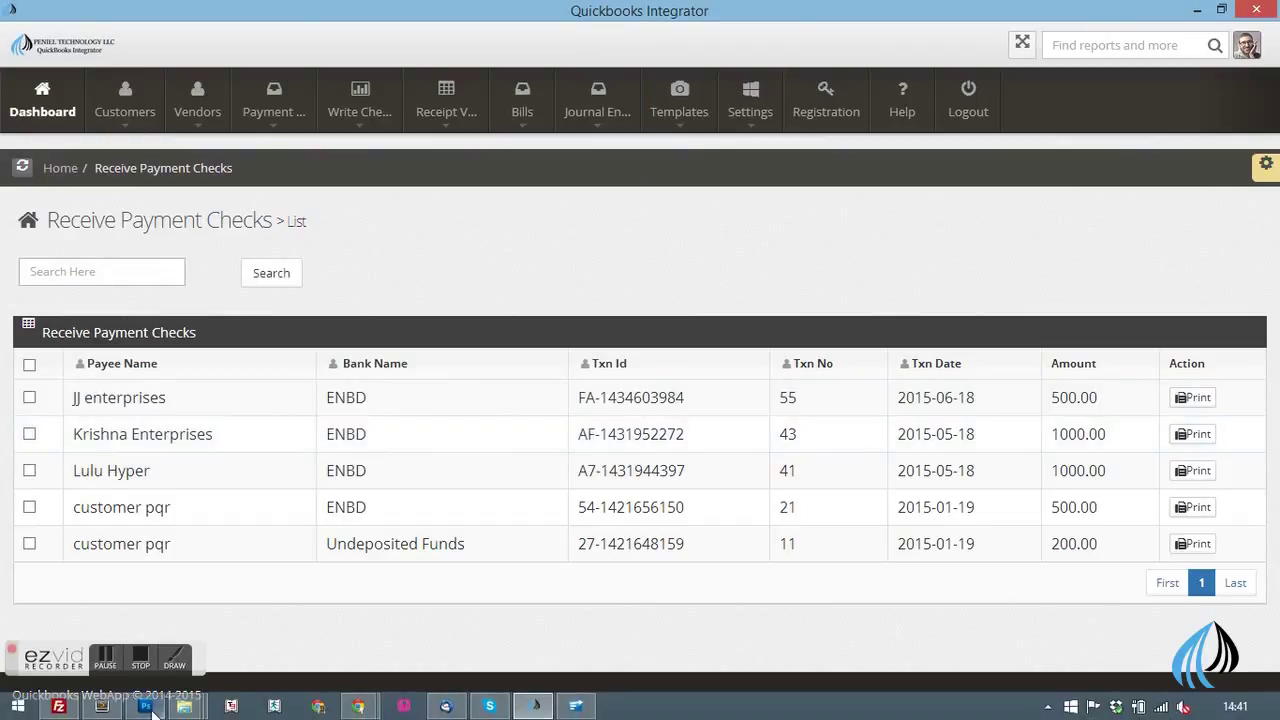
Open the saved receipt PDF from the Music folder
mouse_move(196, 708)
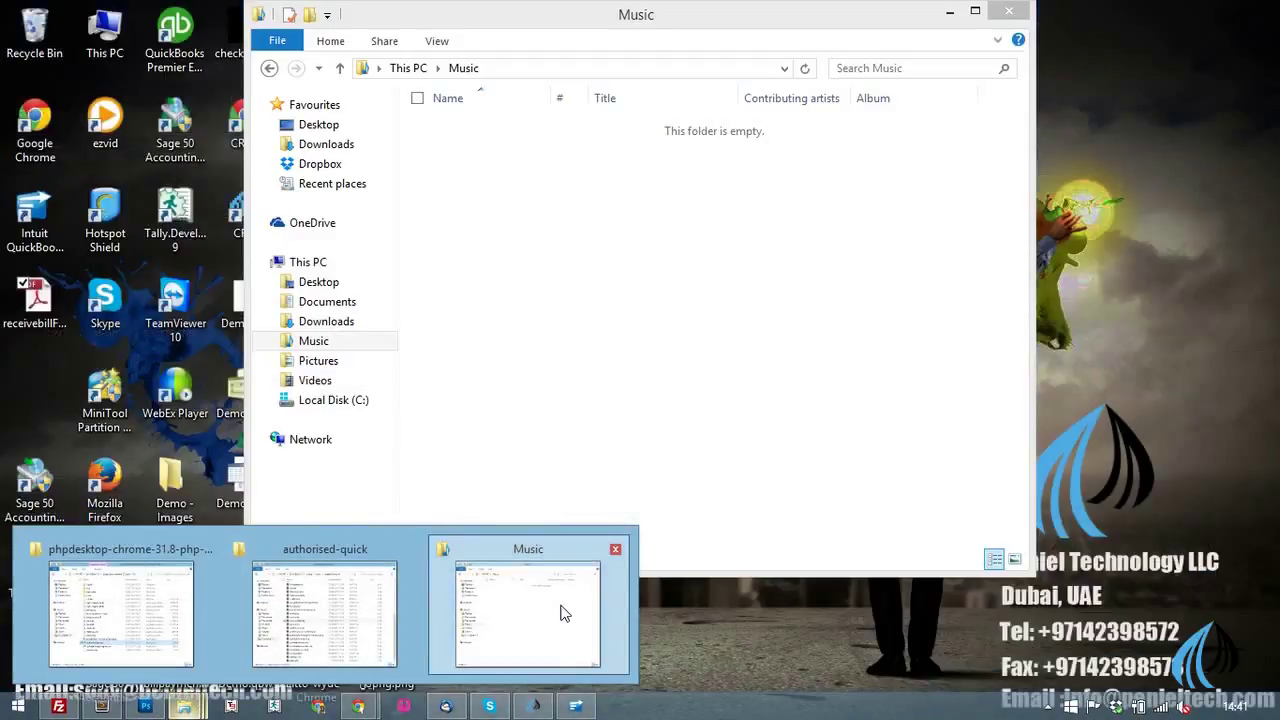
left_click(564, 609)
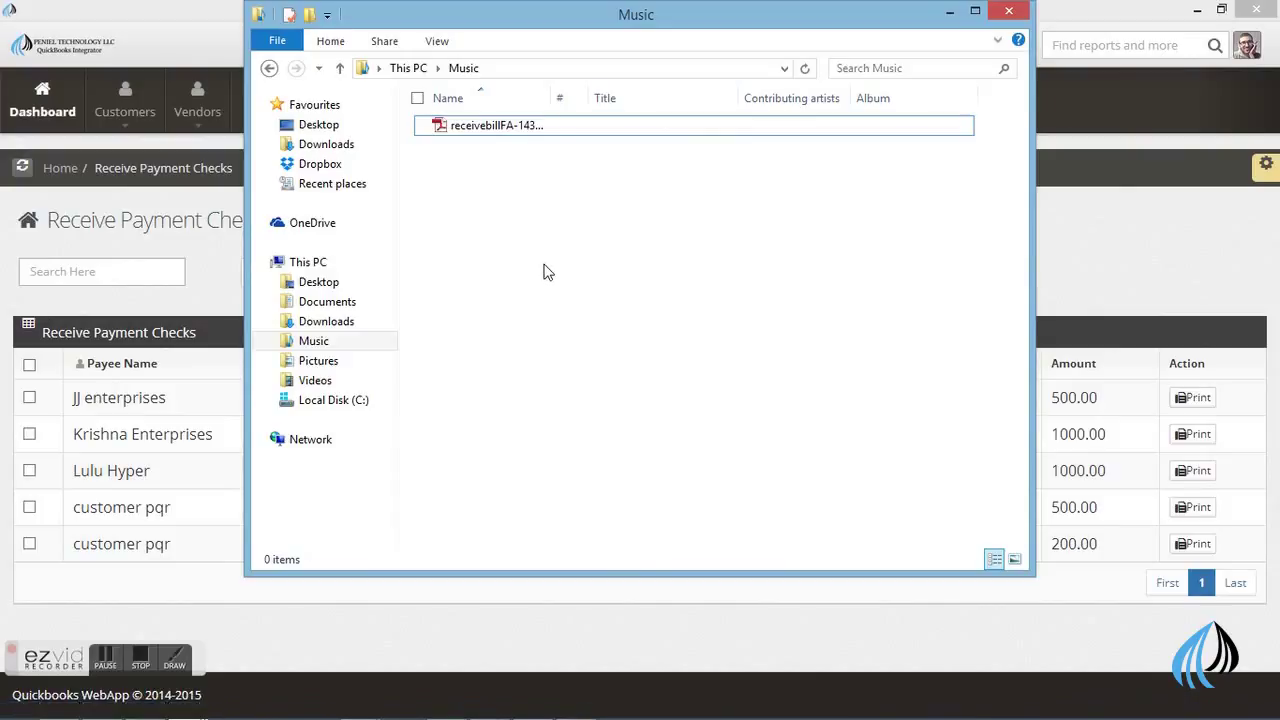
double_click(521, 132)
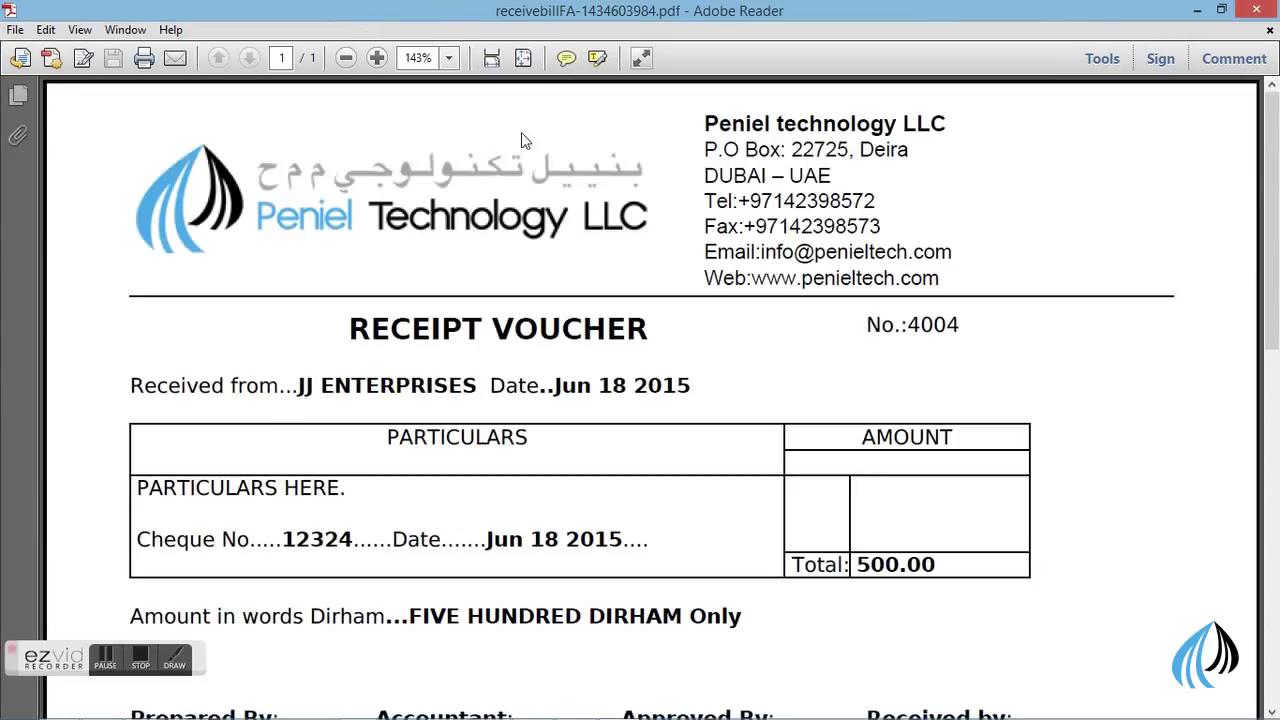
View the receipt voucher at 100% zoom and highlight the Jun 18 2015 cheque date
left_click(455, 58)
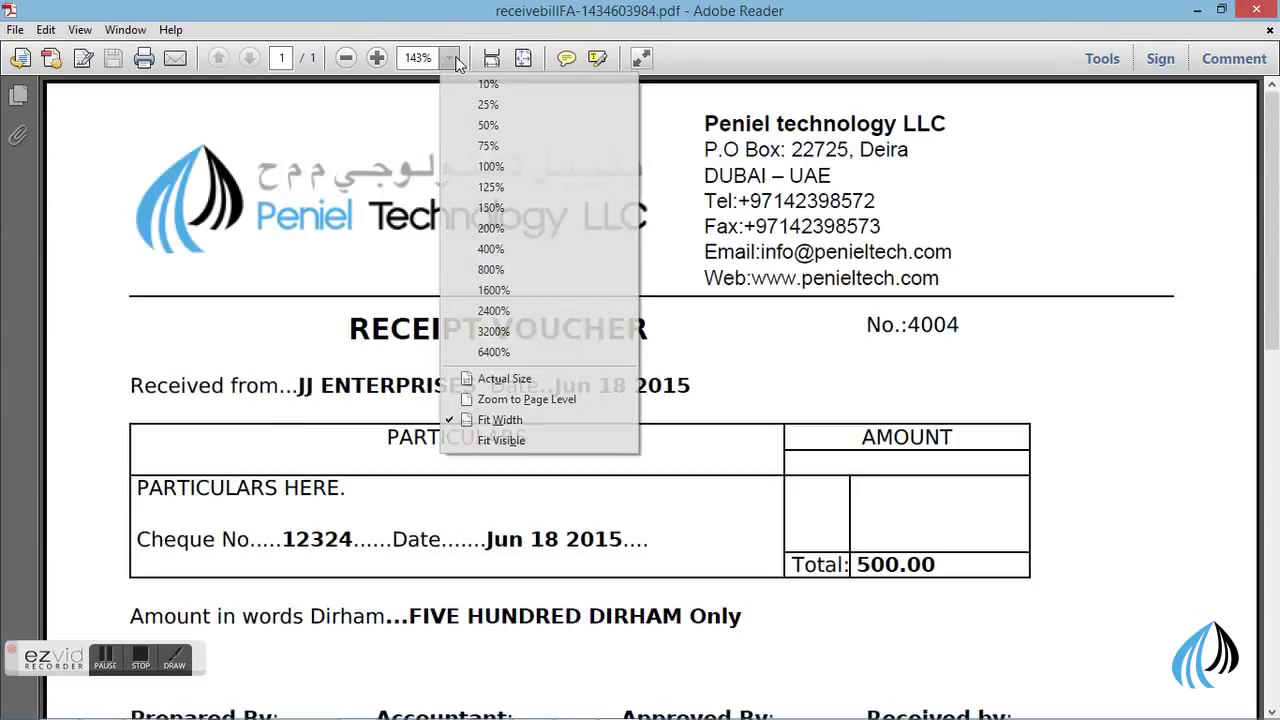
left_click(490, 166)
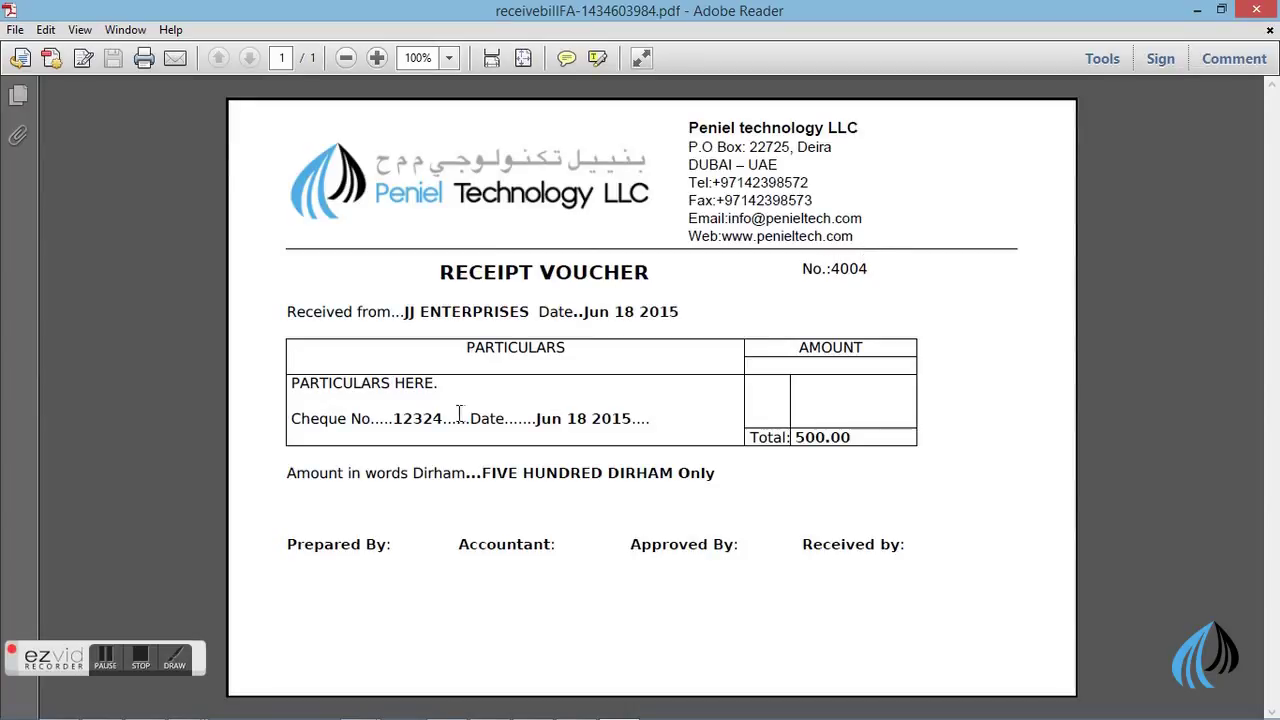
left_click_drag(535, 418, 649, 422)
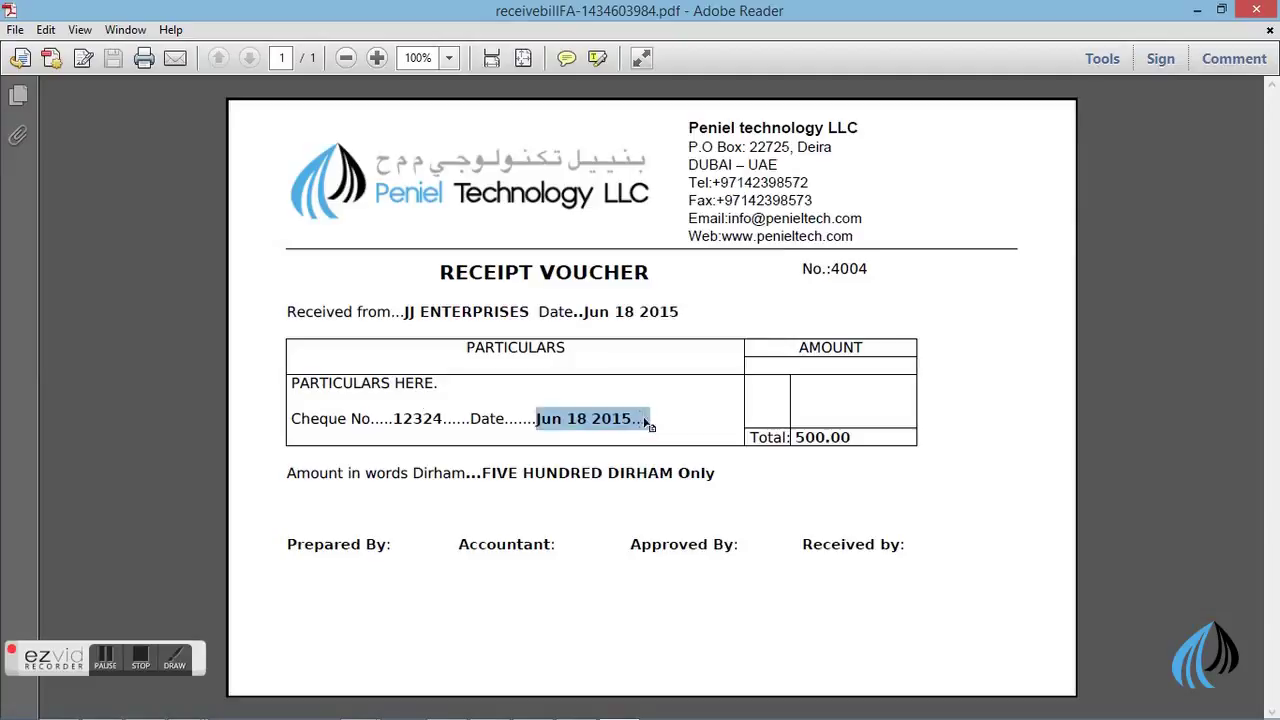
left_click(652, 418)
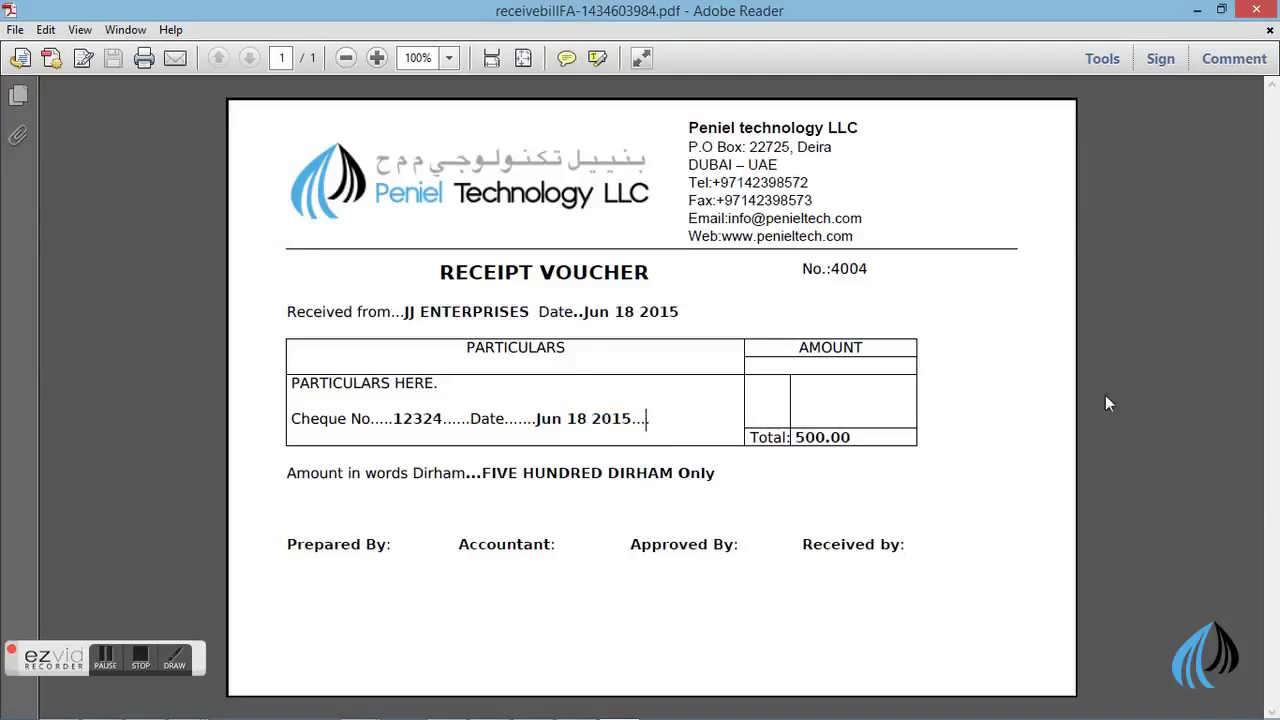
Minimize Adobe Reader and the Music folder, then open Templates > Receive P Templates > List
left_click(1197, 9)
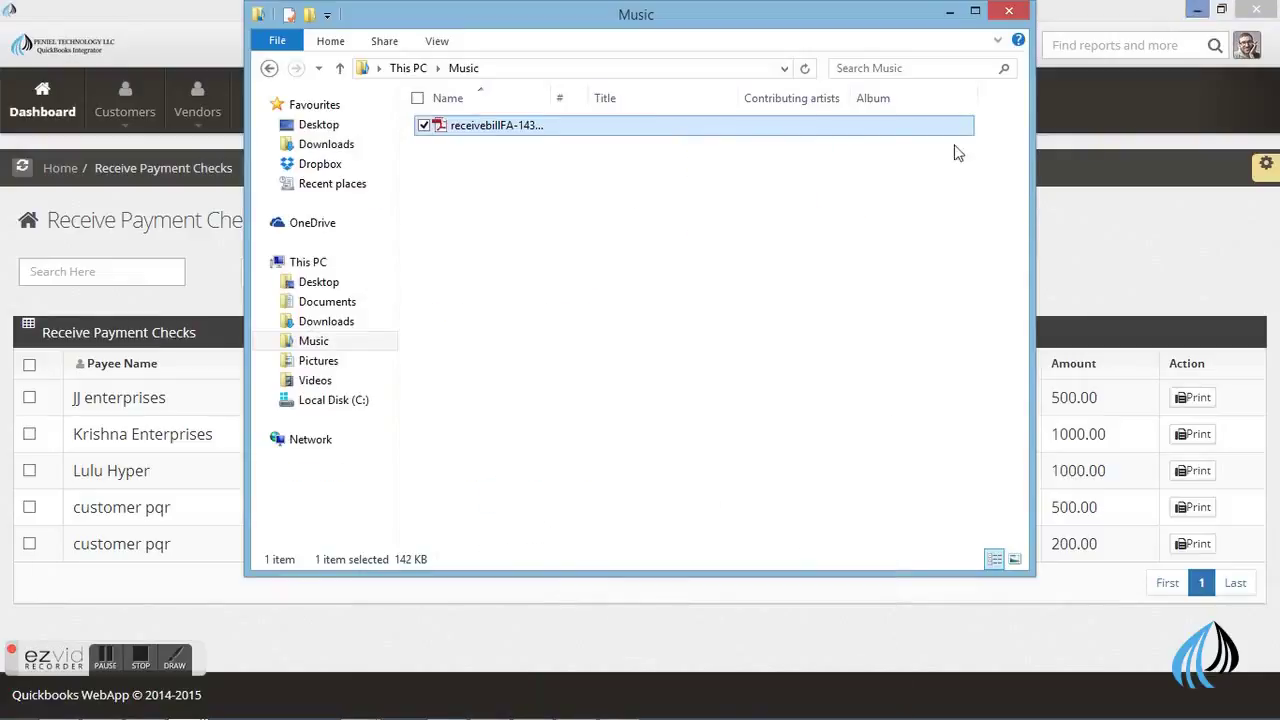
left_click(950, 11)
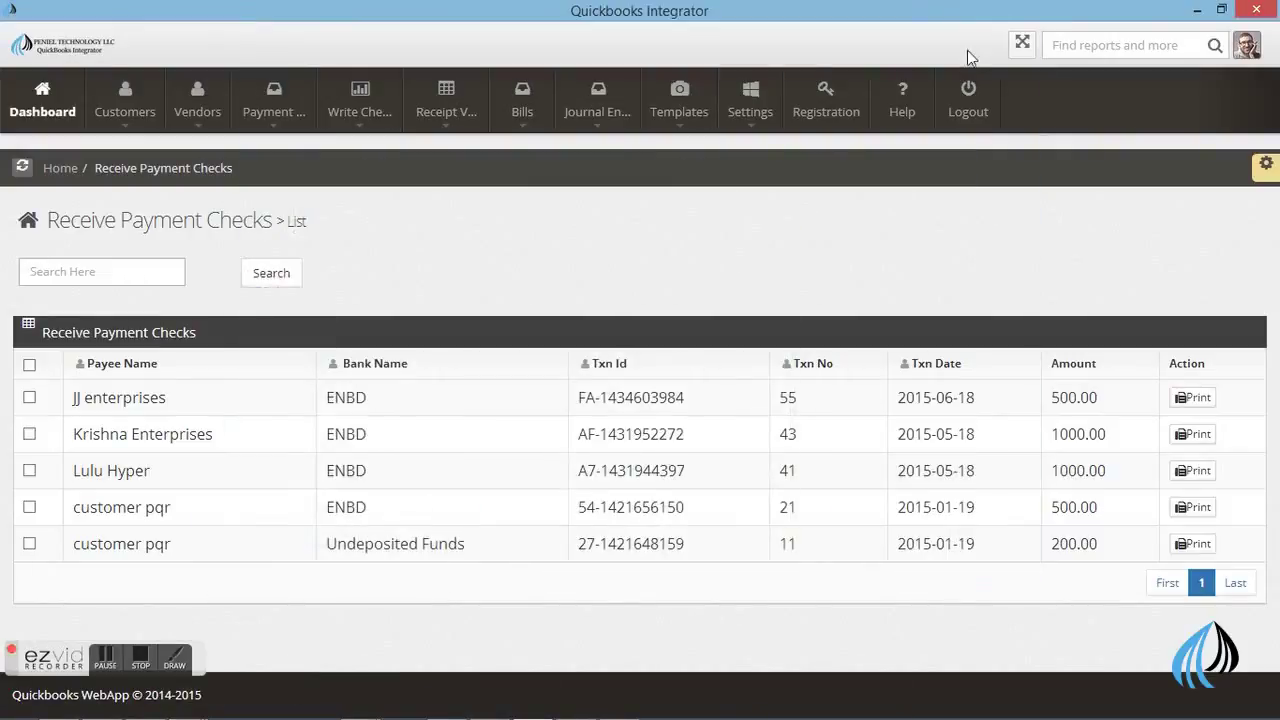
mouse_move(690, 105)
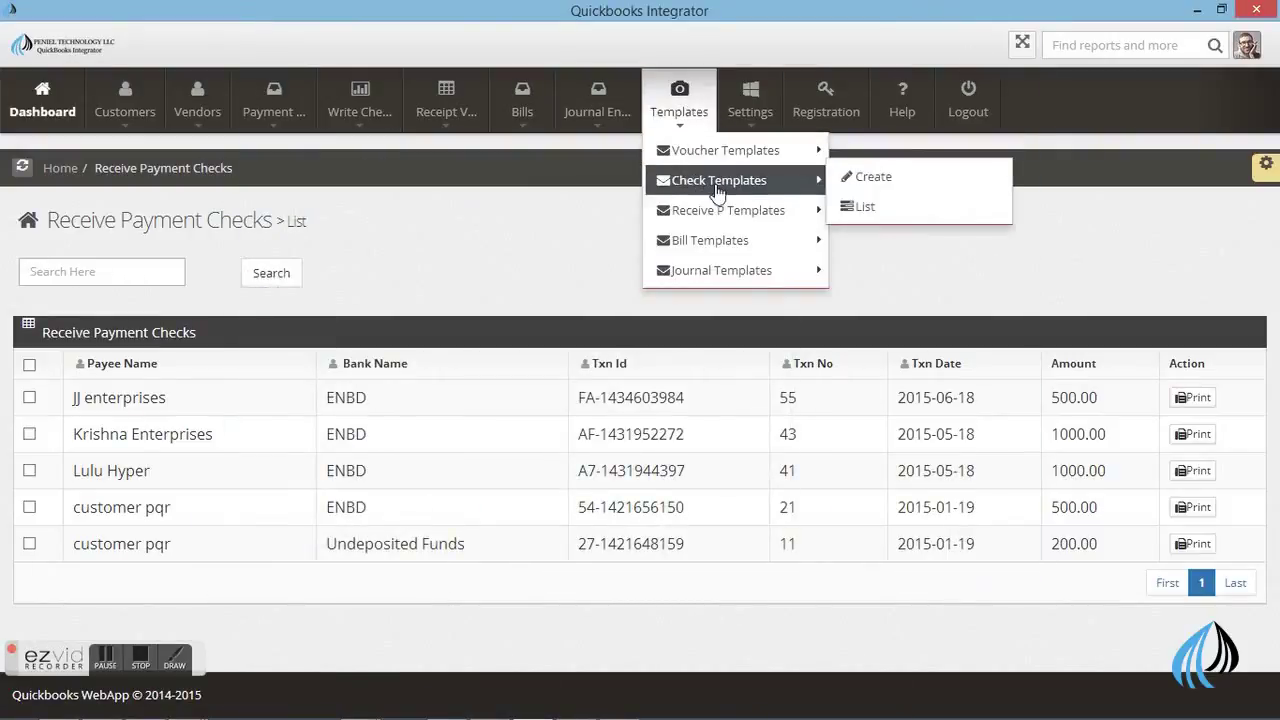
mouse_move(720, 228)
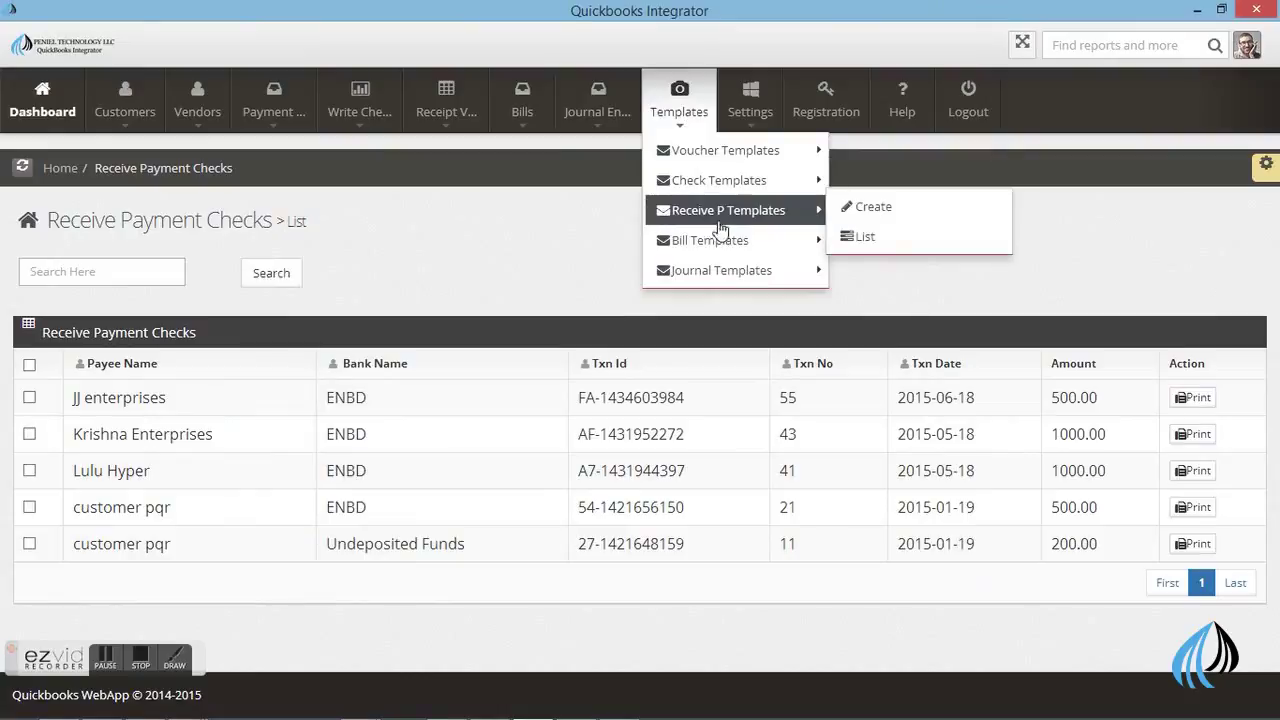
left_click(866, 238)
scroll(540, 450, "down", 2)
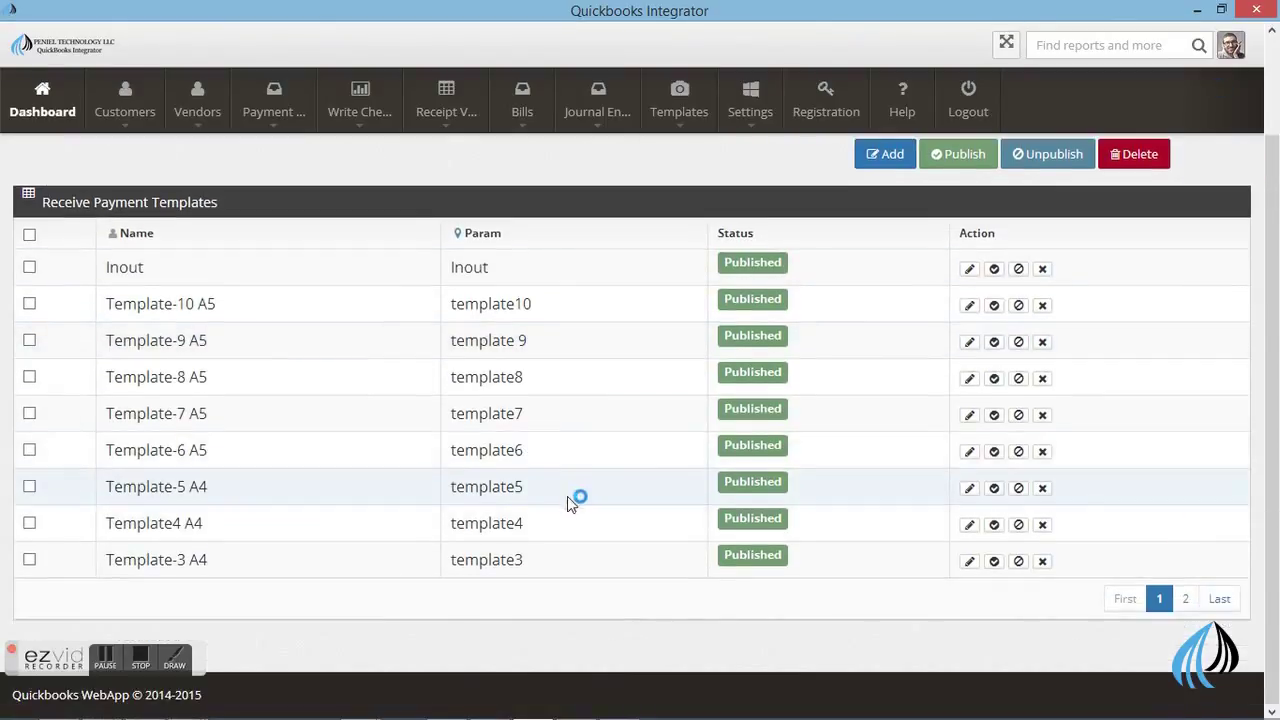
scroll(567, 503, "up", 2)
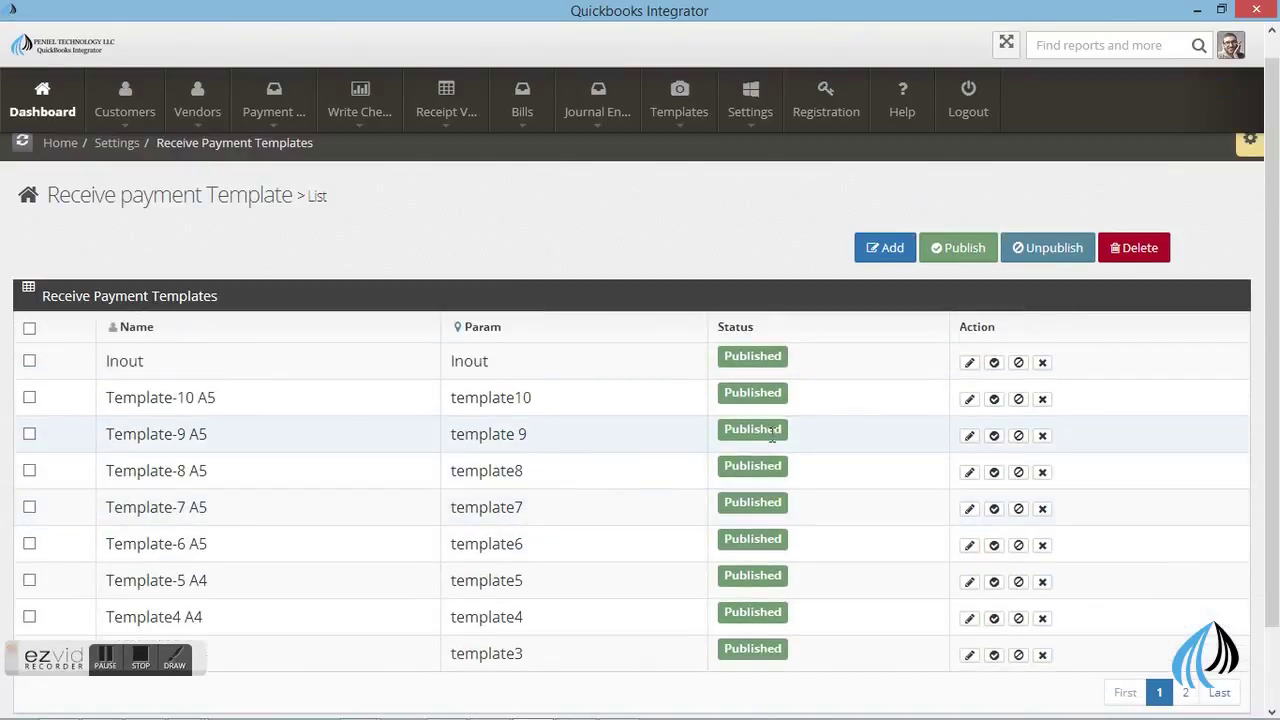
Open Template-10 A5 and remove the stray 'd' so the heading reads RECEIPT VOUCHER
left_click(969, 400)
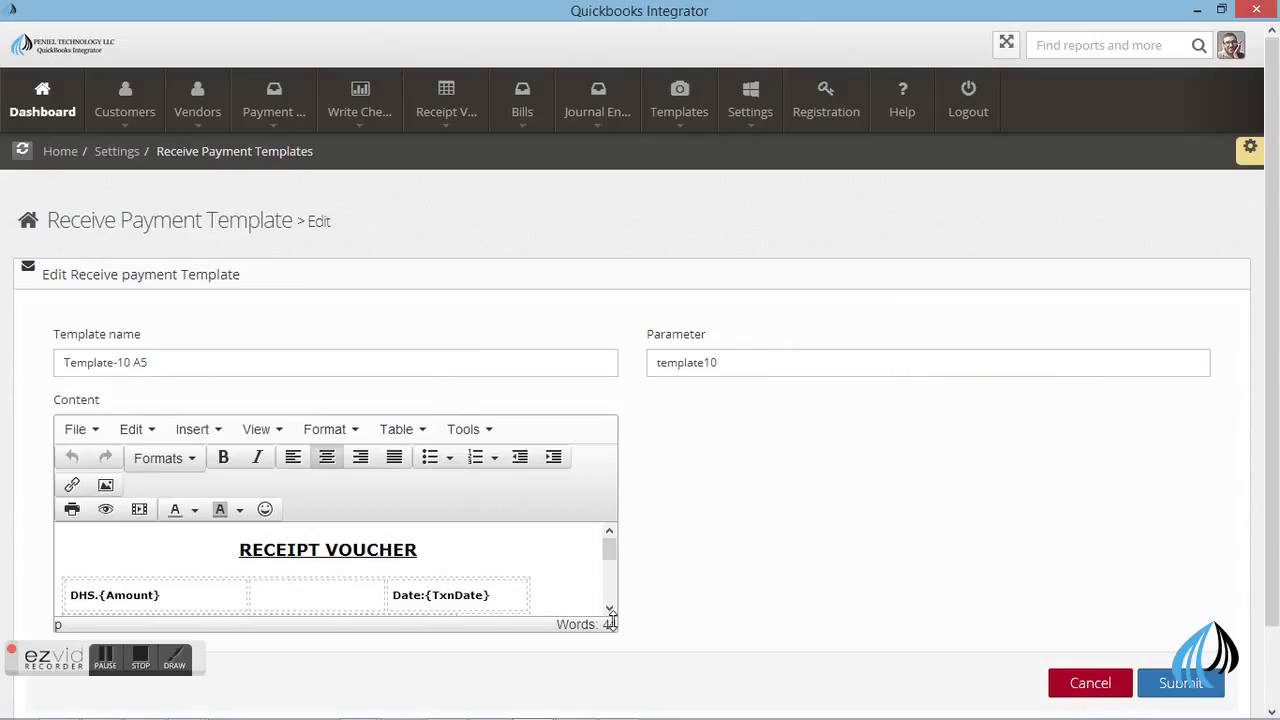
left_click_drag(611, 622, 611, 714)
scroll(546, 575, "down", 2)
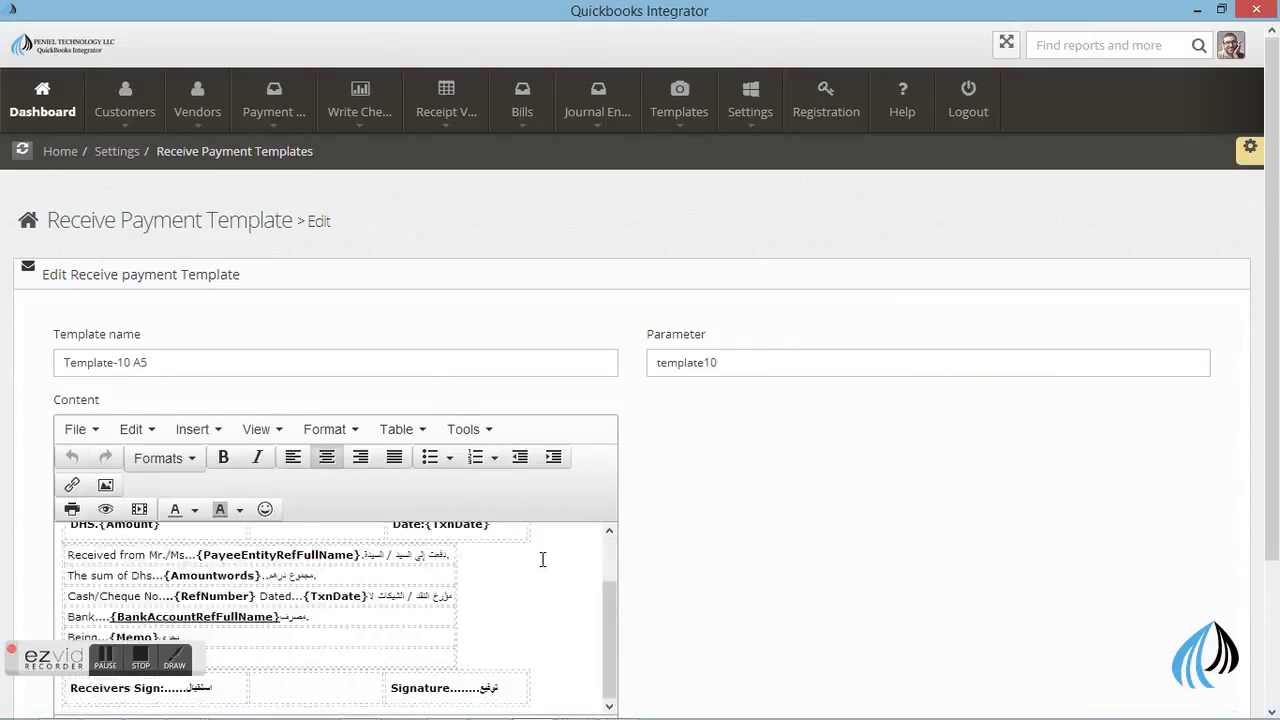
scroll(543, 560, "up", 2)
left_click(321, 549)
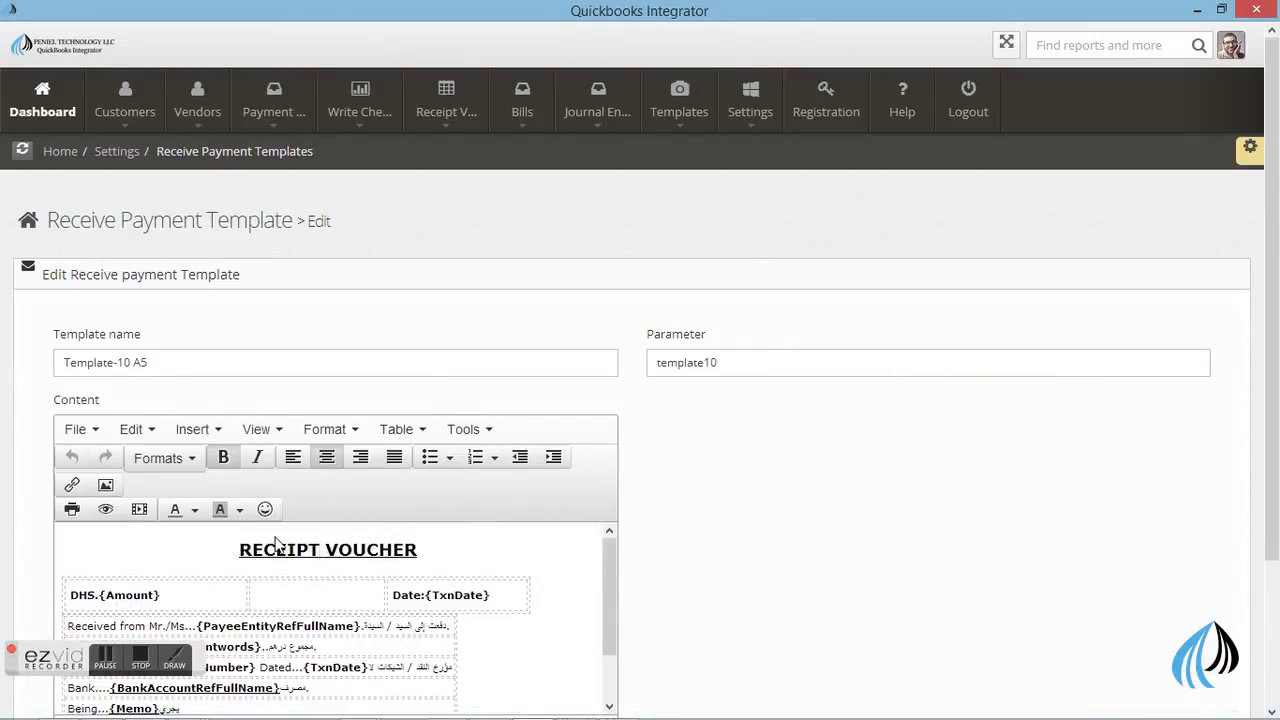
type("d")
key("BackSpace")
key("BackSpace")
key("BackSpace")
key("BackSpace")
key("BackSpace")
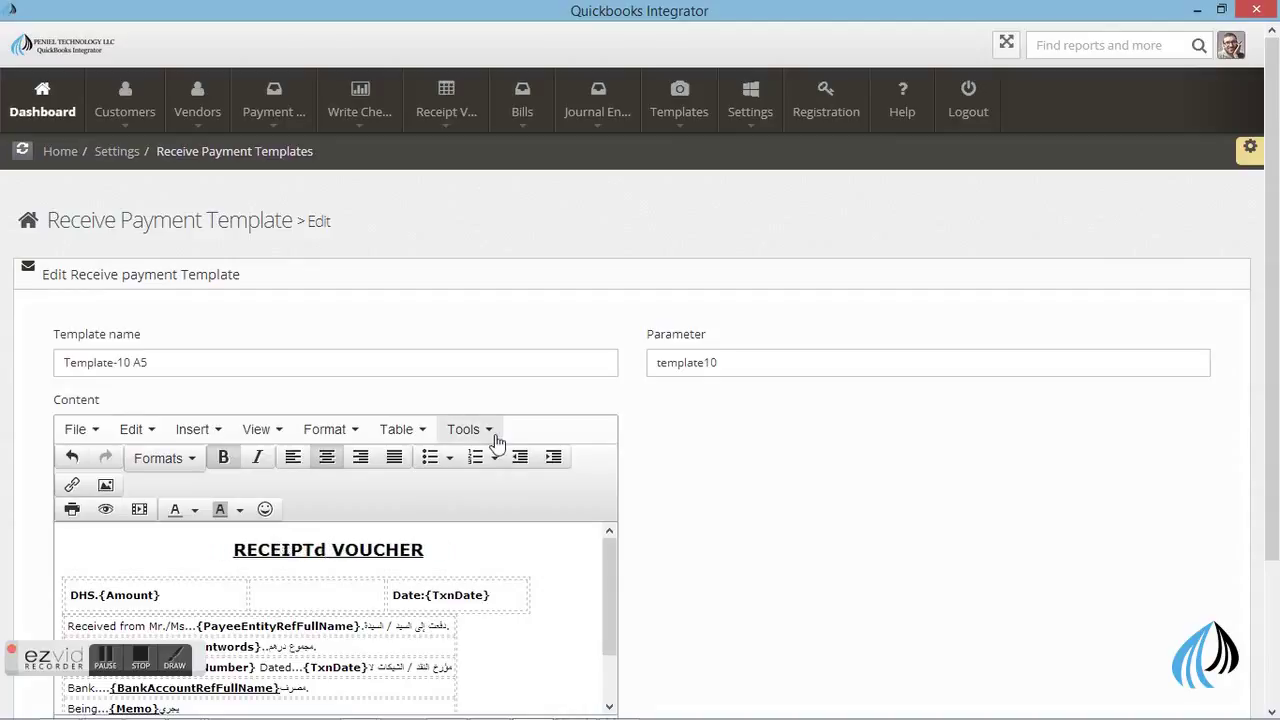
key("BackSpace")
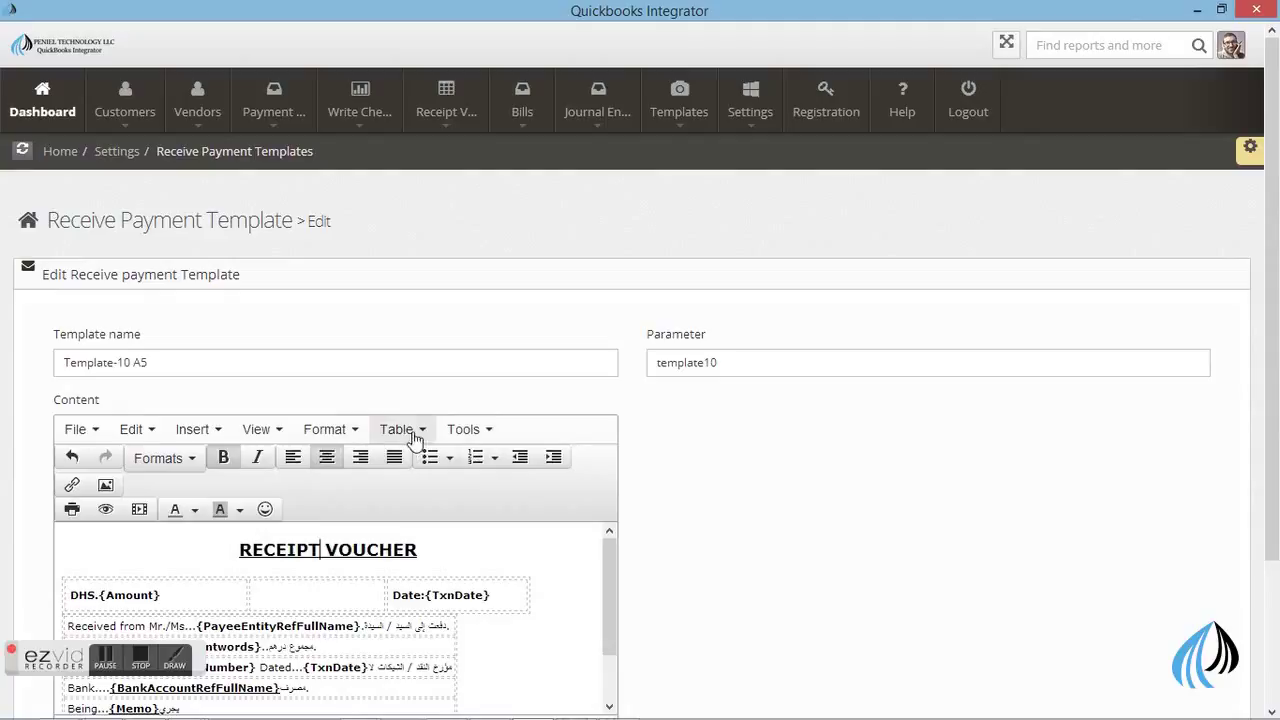
Preview the receipt voucher template, then close the Preview dialog
left_click(470, 436)
scroll(330, 430, "down", 1)
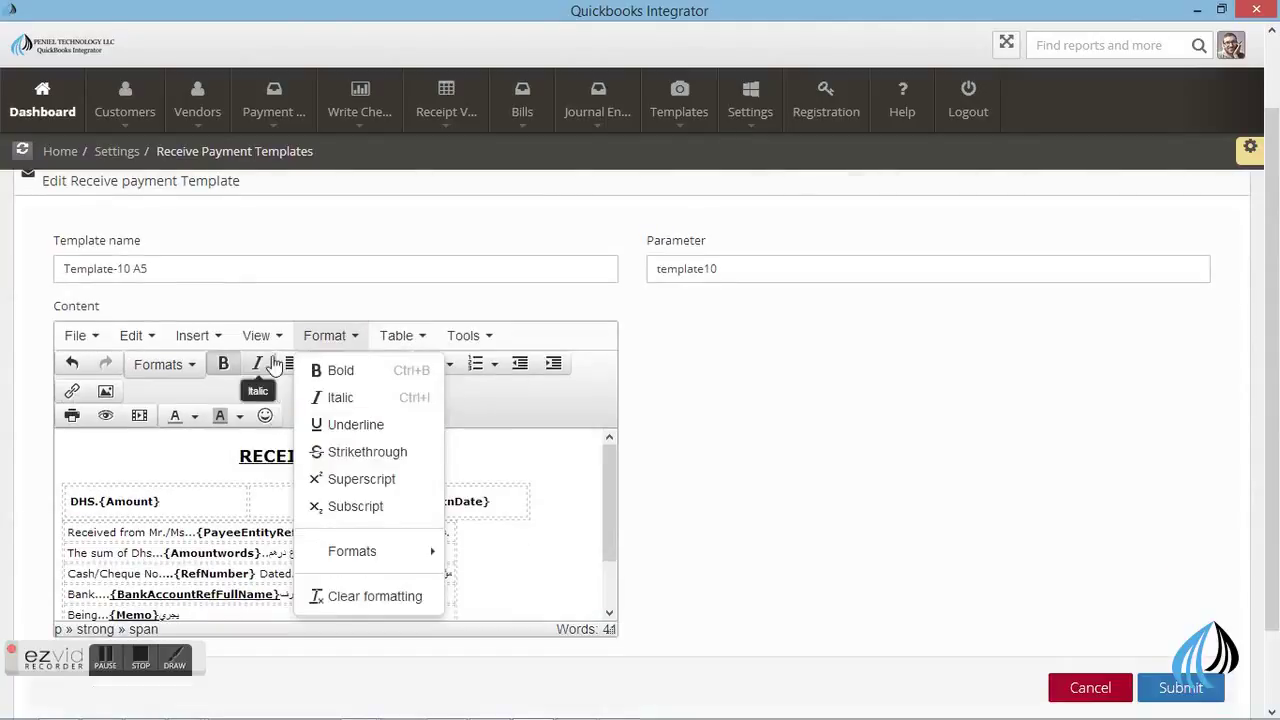
mouse_move(258, 327)
left_click(288, 470)
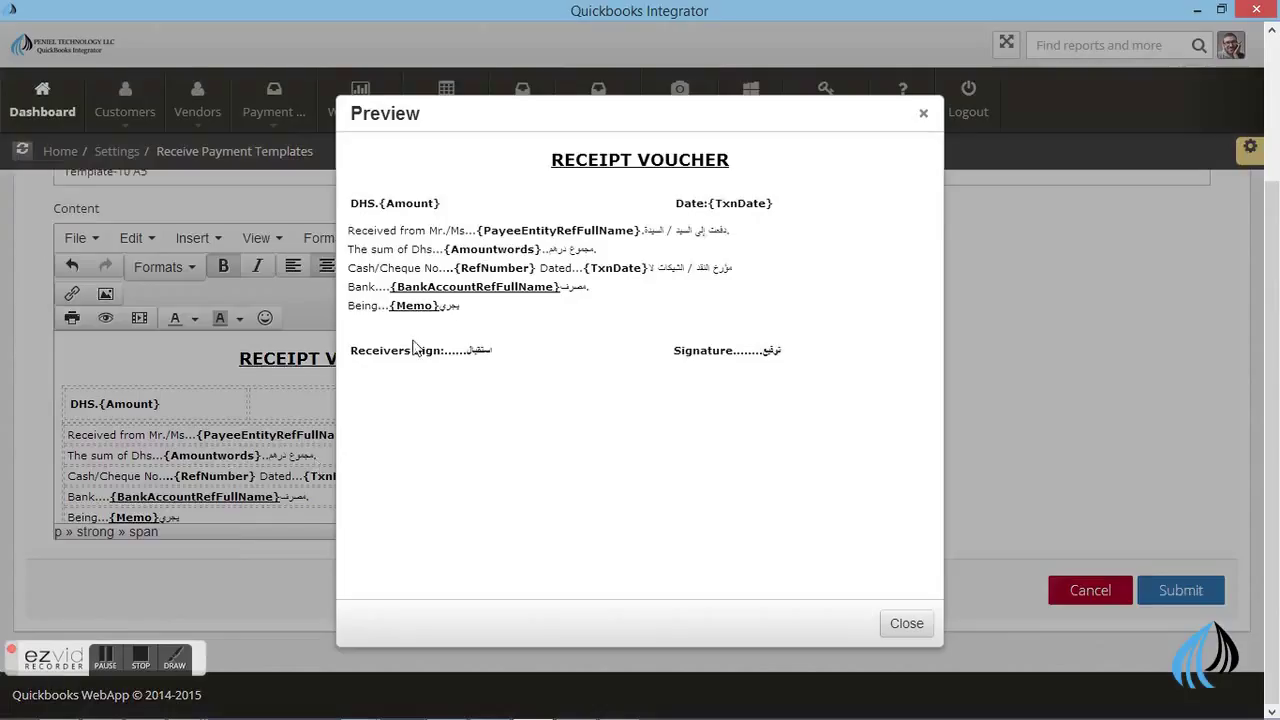
scroll(478, 421, "up", 2)
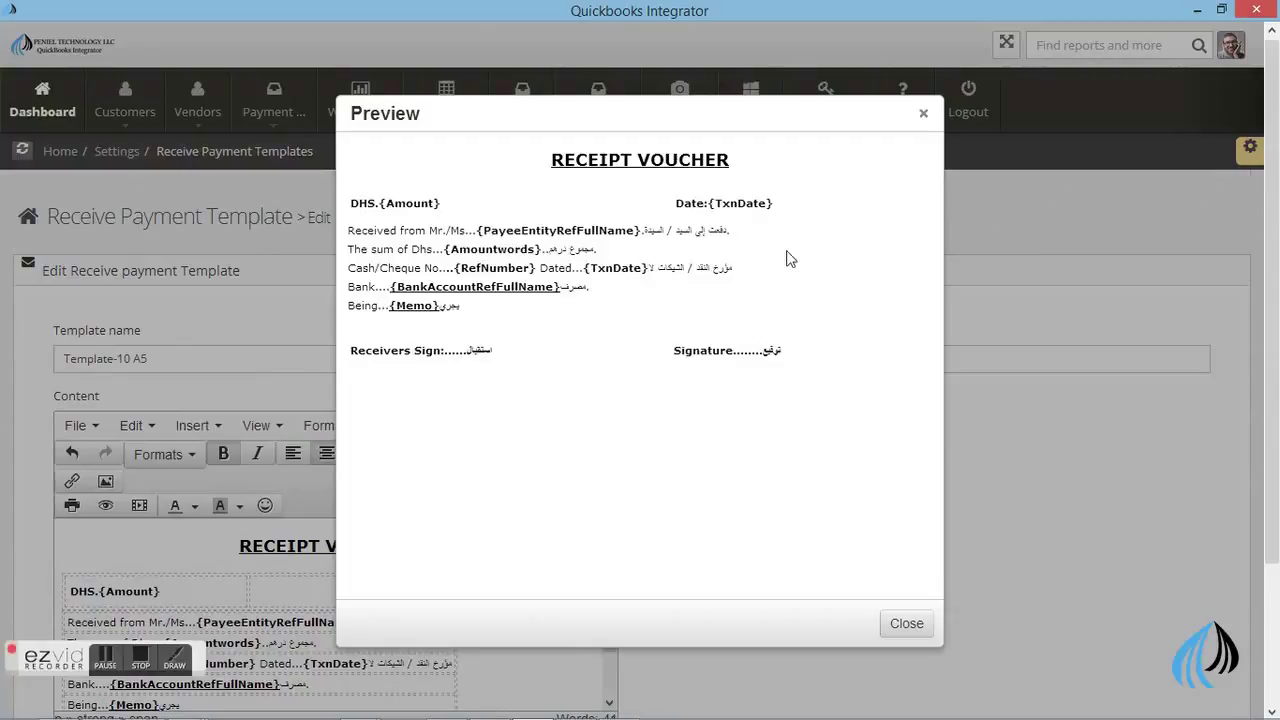
left_click(925, 118)
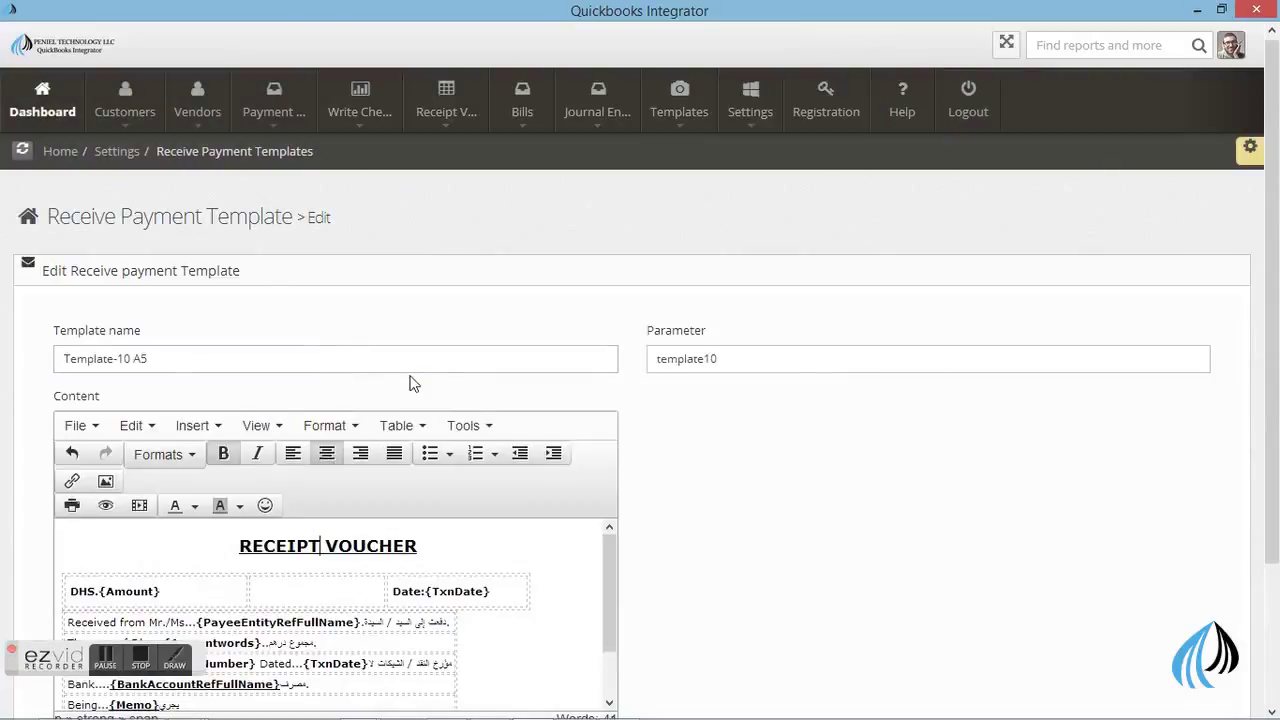
In Receive Printing Settings, review Logo Width, Header Title, Header Font Size 10, Header margin 5 and Top Margin 40
mouse_move(755, 118)
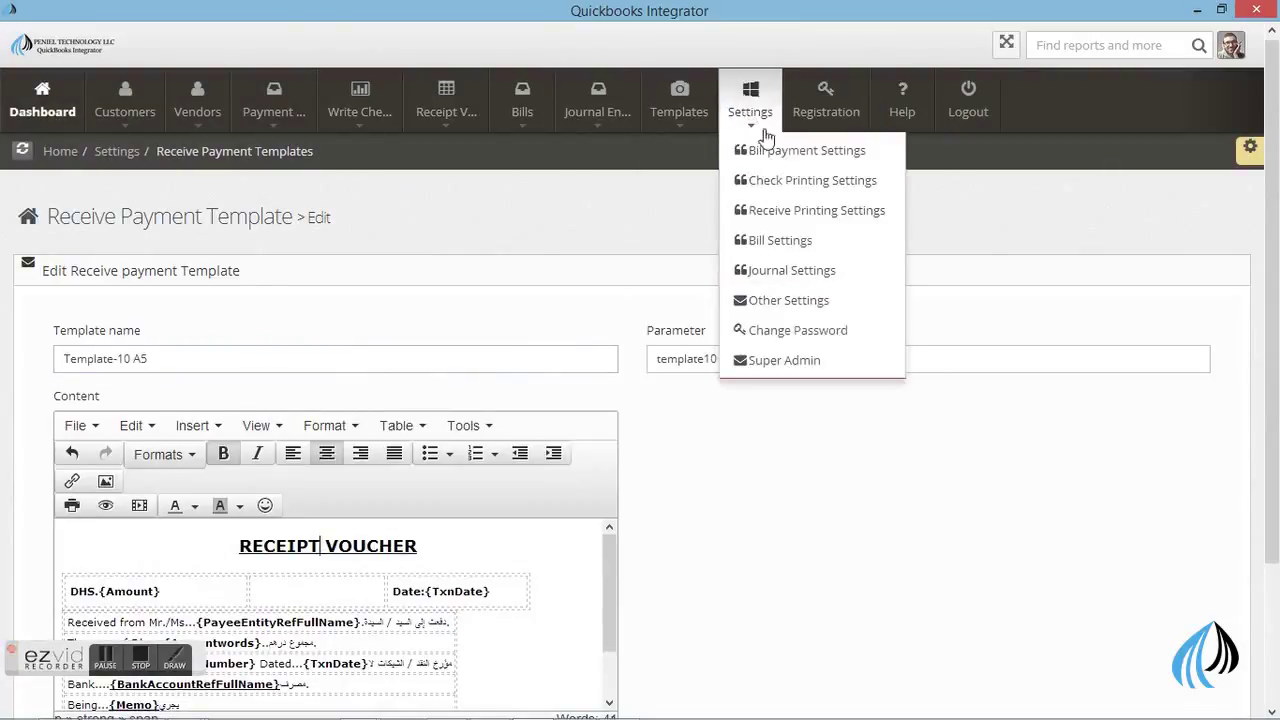
left_click(772, 209)
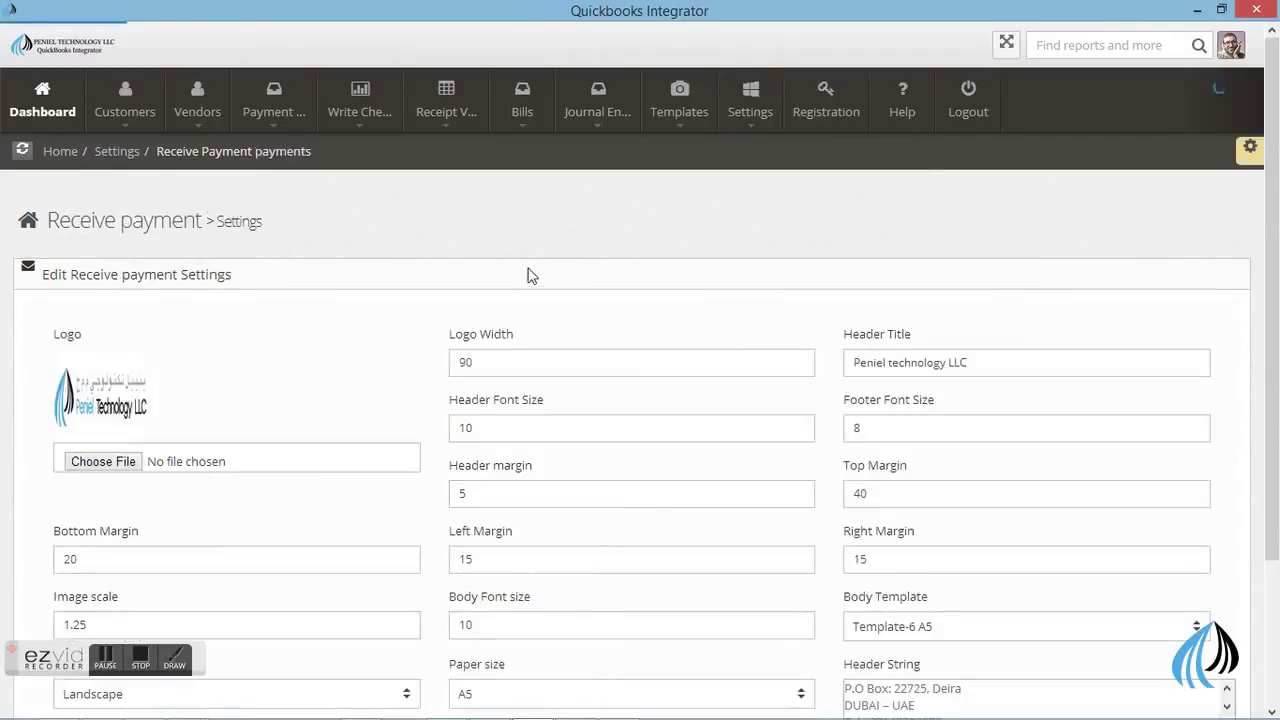
scroll(470, 300, "down", 1)
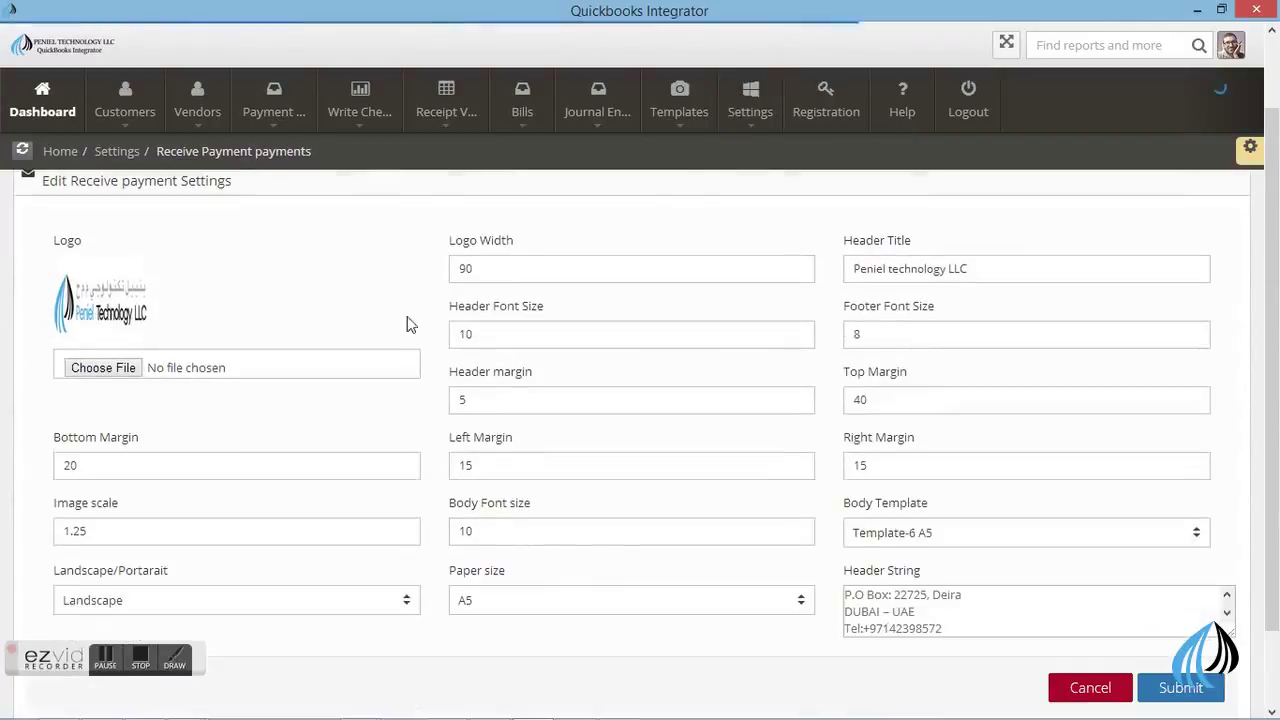
left_click(481, 266)
left_click_drag(866, 268, 994, 263)
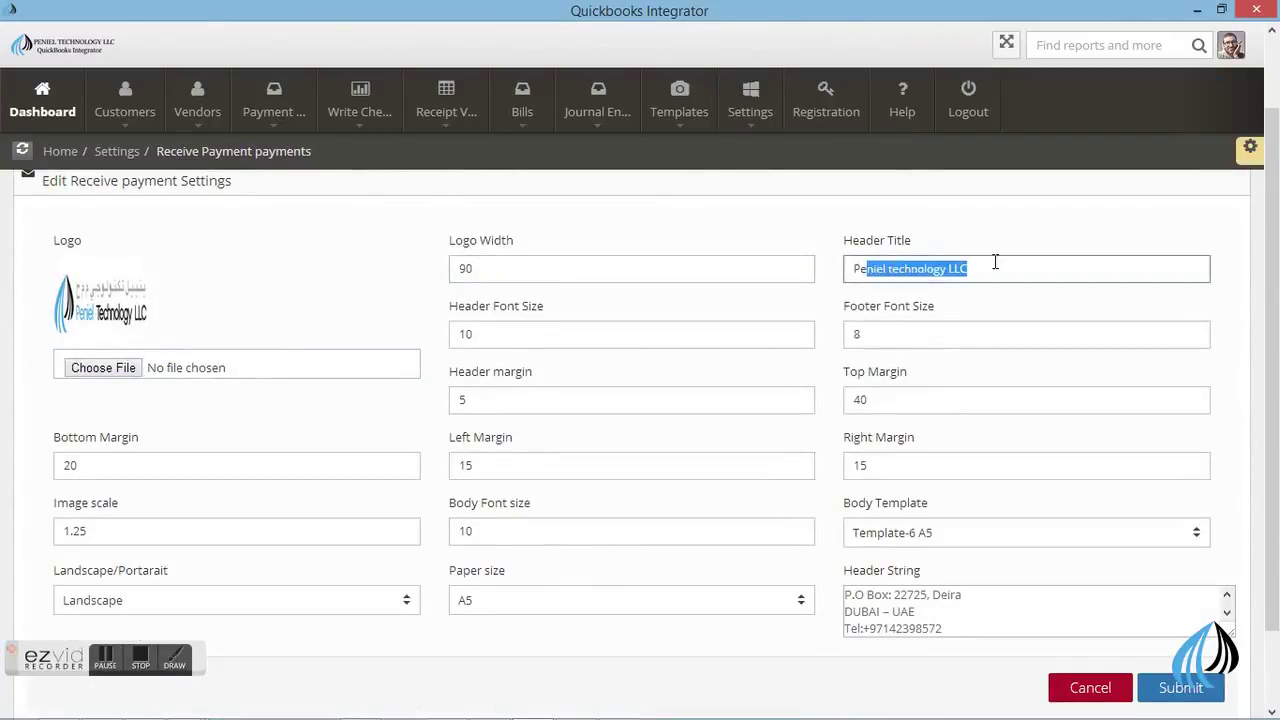
left_click(696, 330)
double_click(696, 330)
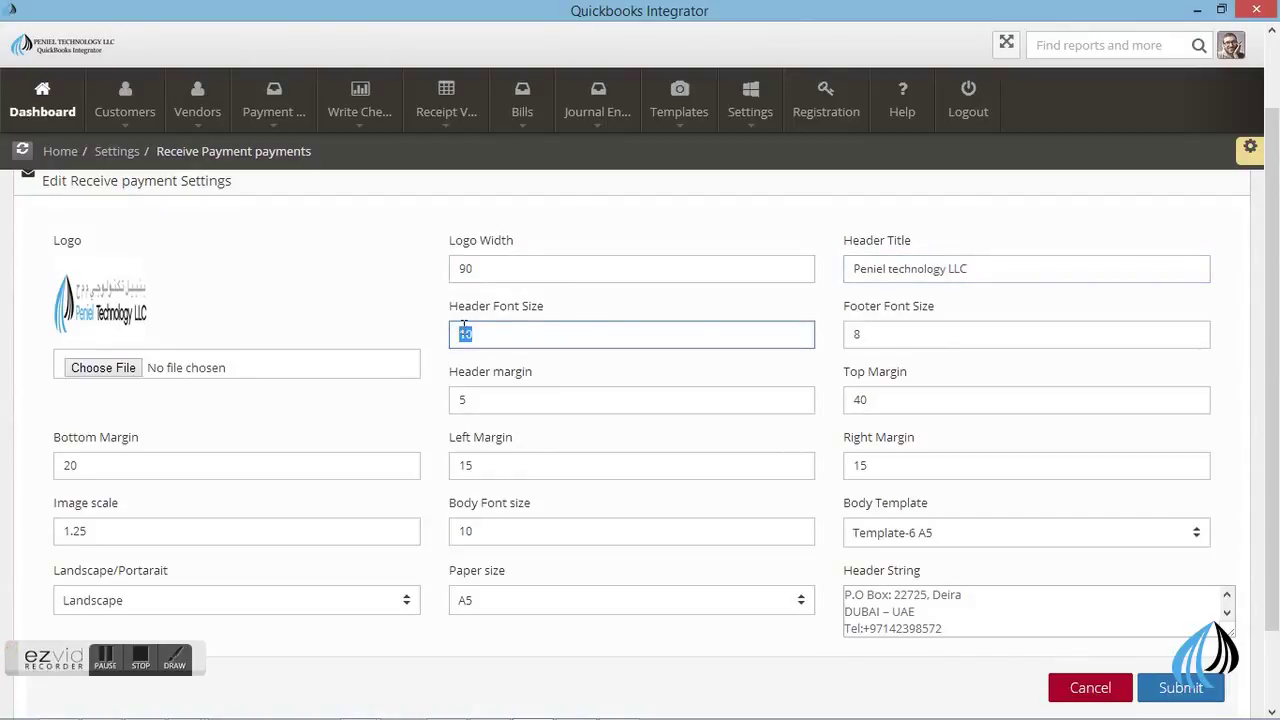
key("Tab")
left_click(466, 400)
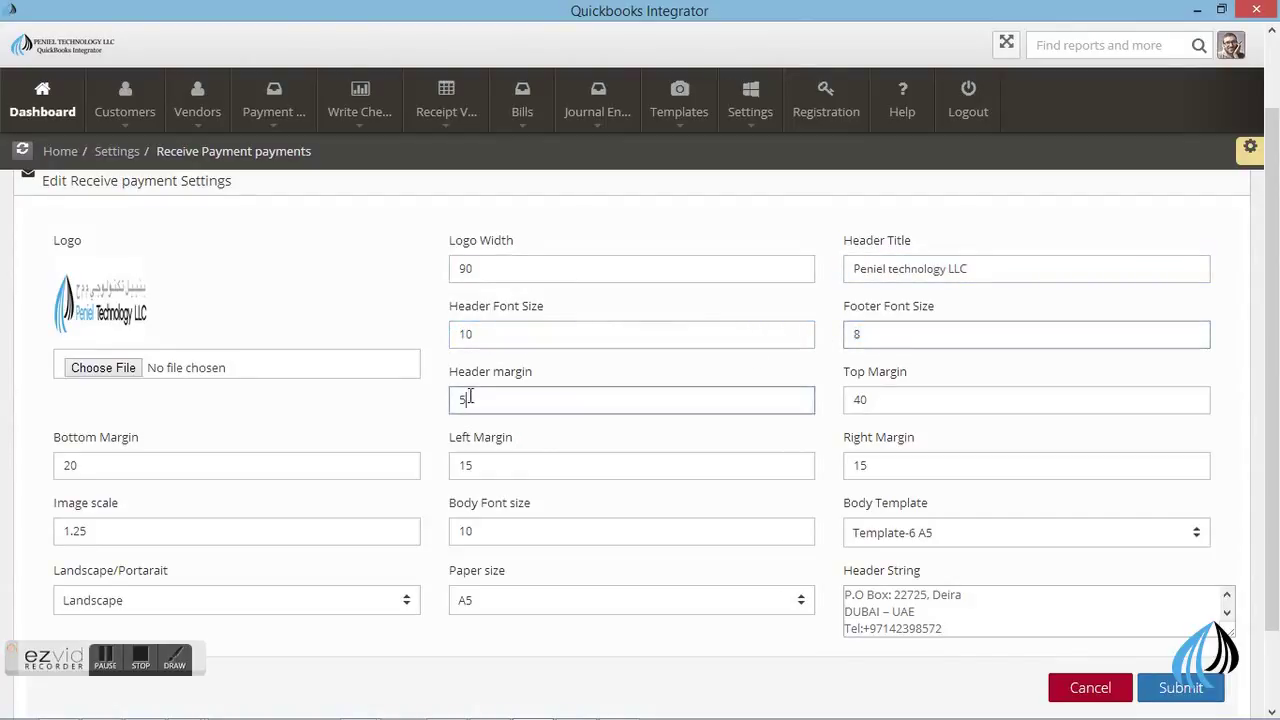
double_click(466, 400)
double_click(878, 400)
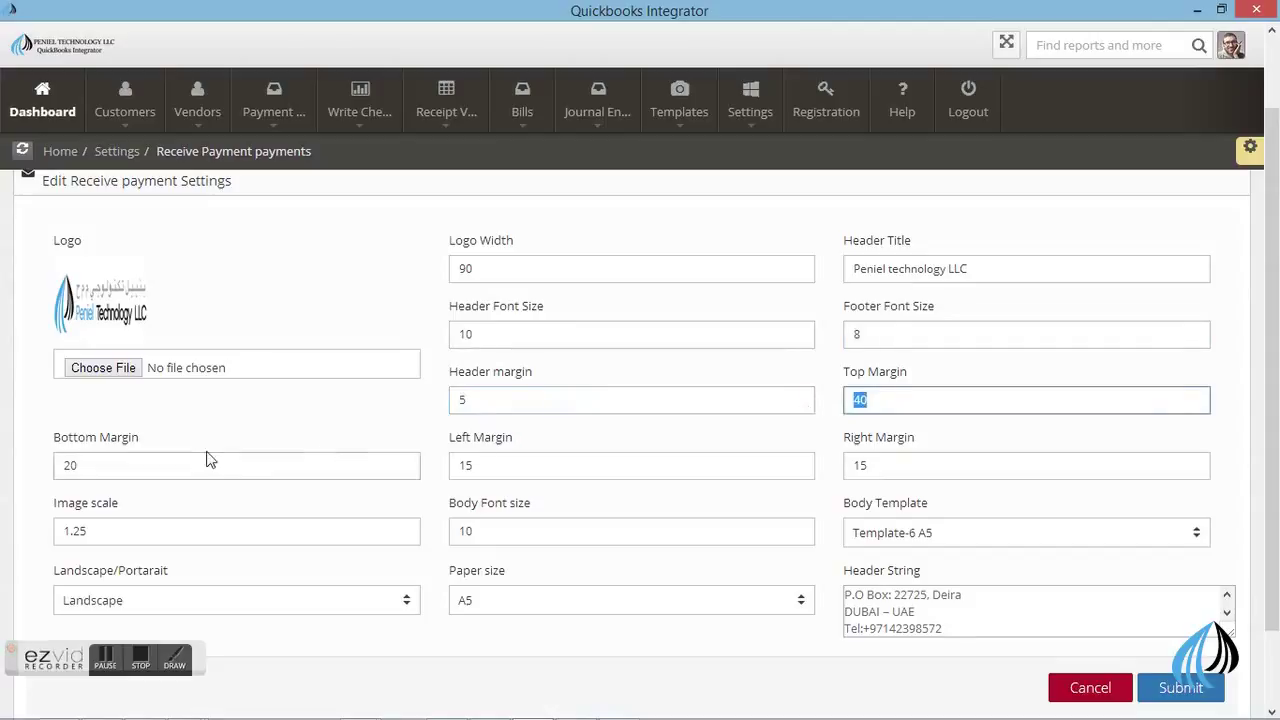
left_click(51, 445)
Check the Template-6 A5 body template, Landscape orientation and A5 paper size without changing them
scroll(829, 445, "down", 1)
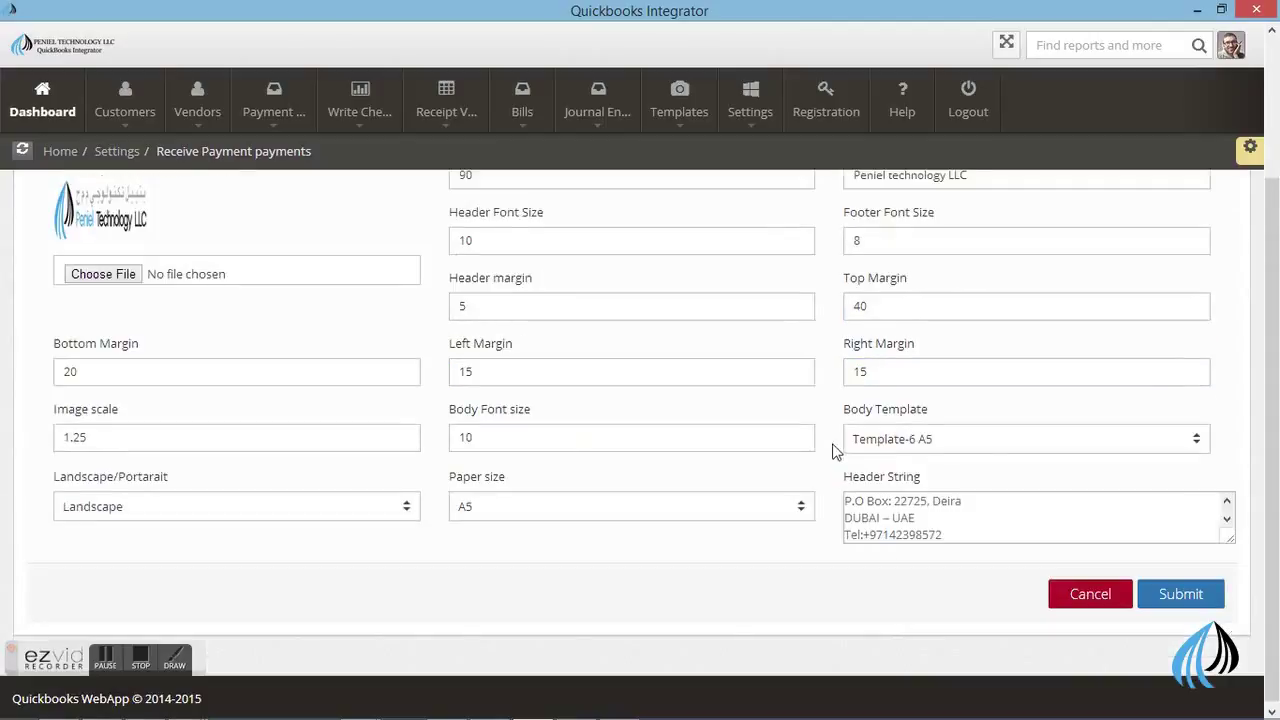
left_click(922, 440)
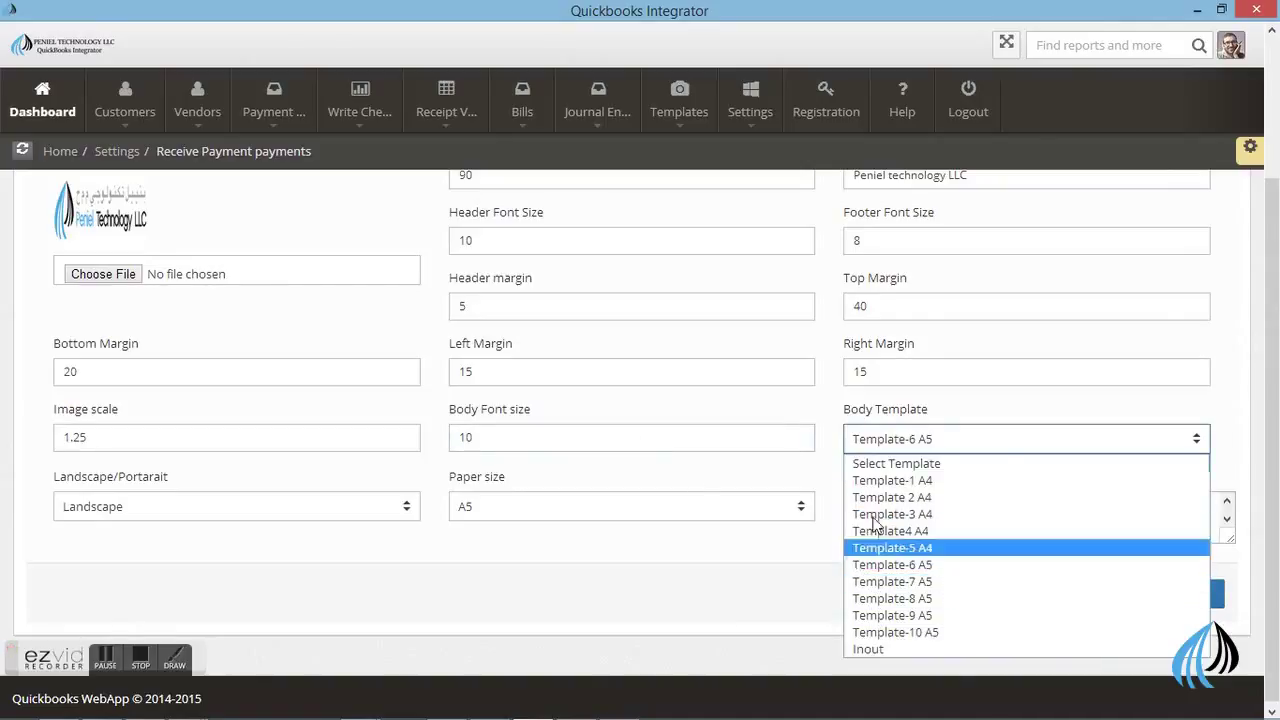
left_click(143, 507)
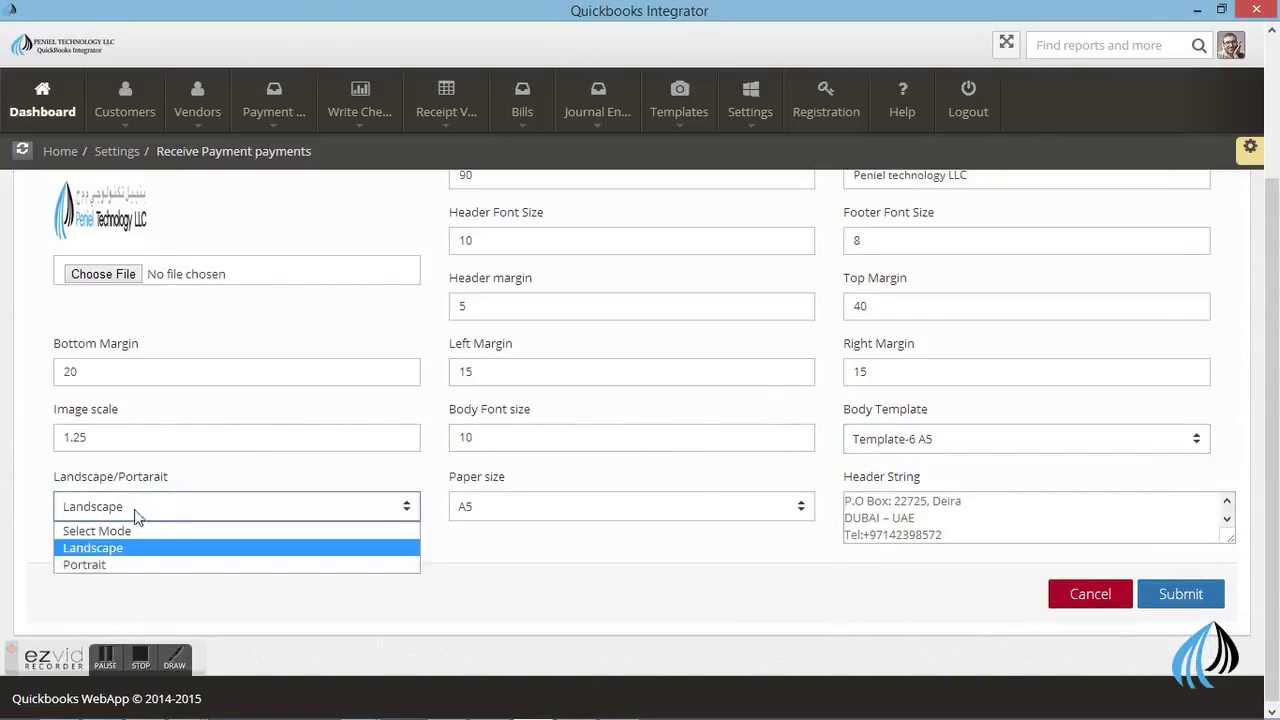
left_click(505, 503)
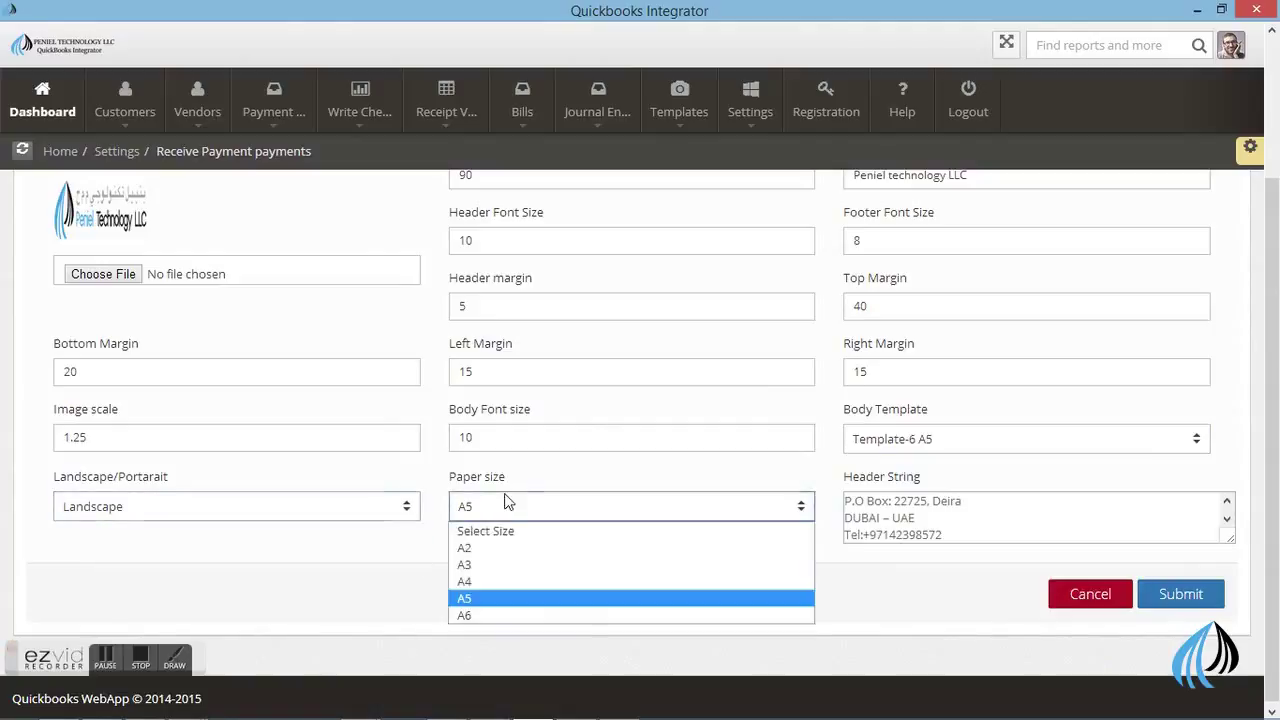
left_click(971, 528)
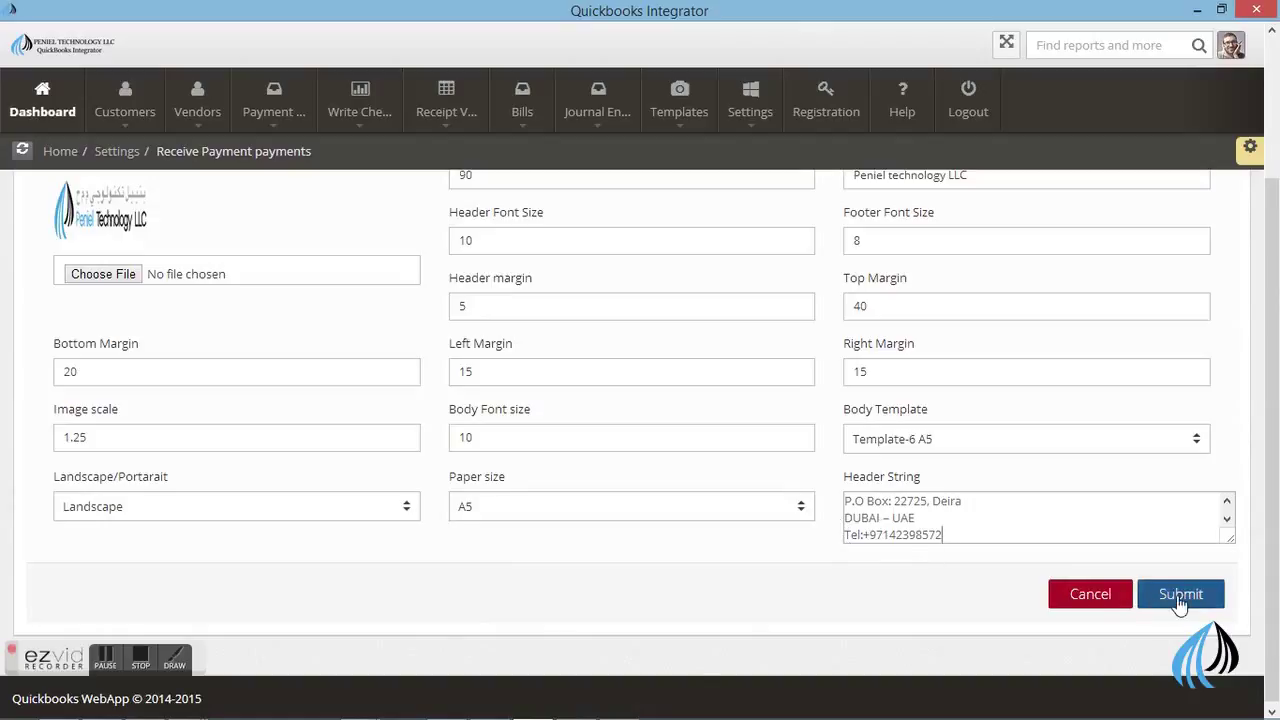
left_click(764, 125)
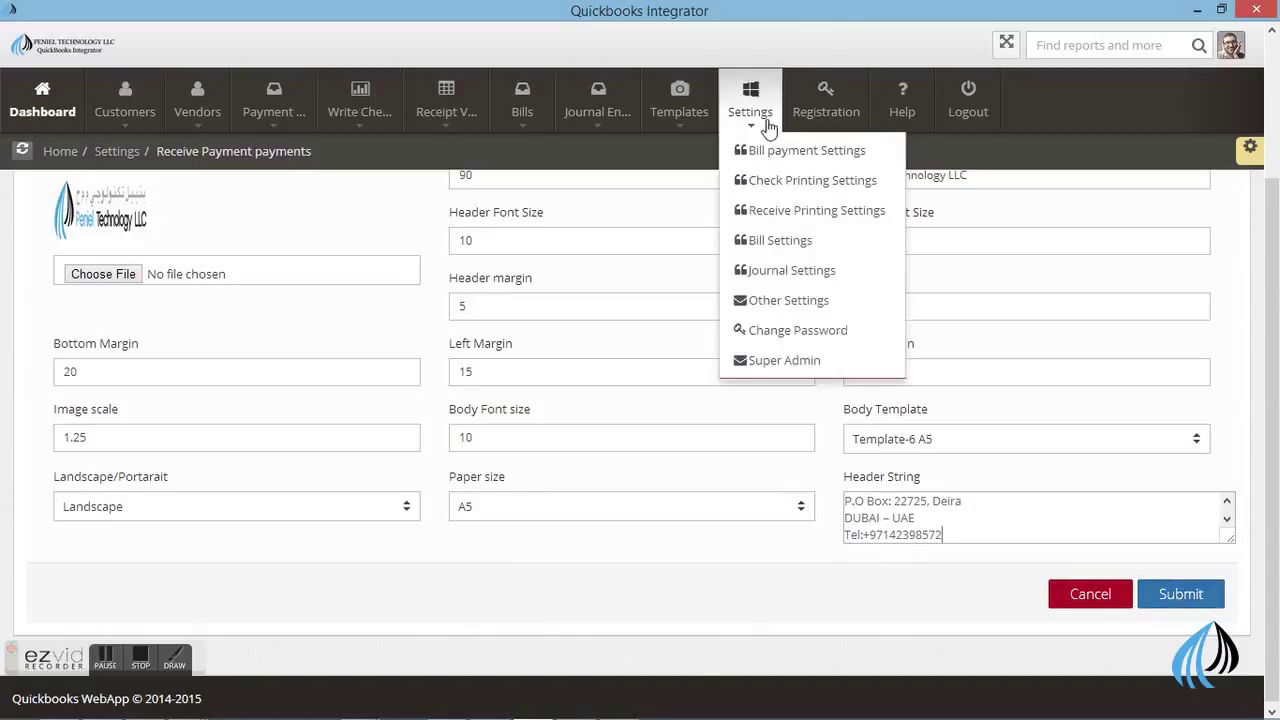
Choose Other Settings to show serials 2000, 3000 and 4000 on the General Settings page
left_click(818, 303)
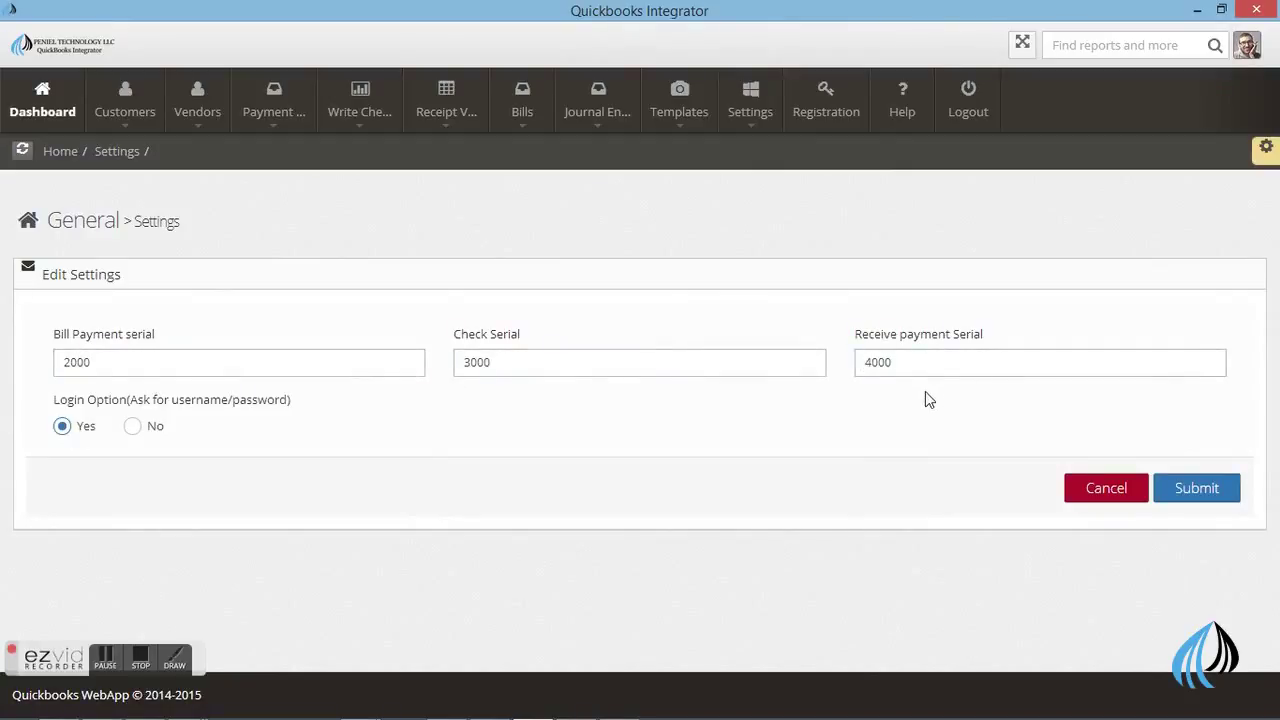
Open Help and scroll through the Paper Settings table comparing A5 and A4 values
left_click(896, 118)
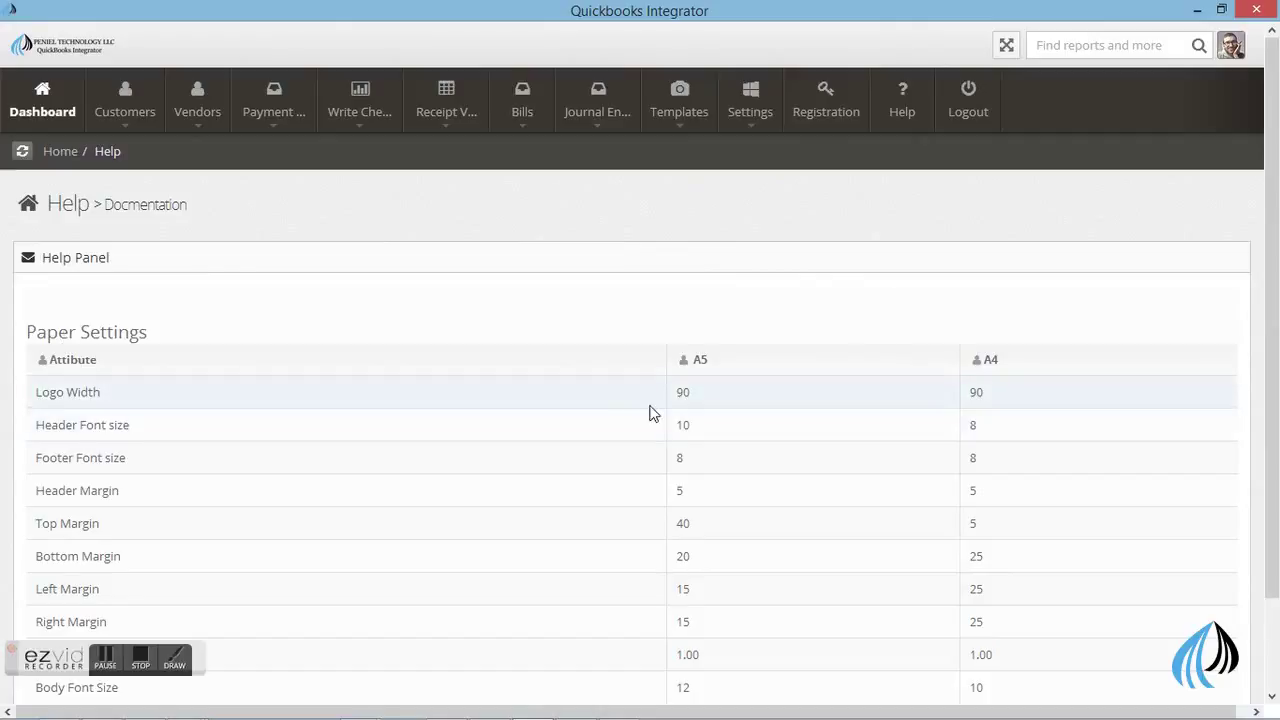
scroll(762, 453, "down", 1)
scroll(829, 437, "up", 1)
scroll(950, 515, "down", 1)
scroll(923, 531, "up", 1)
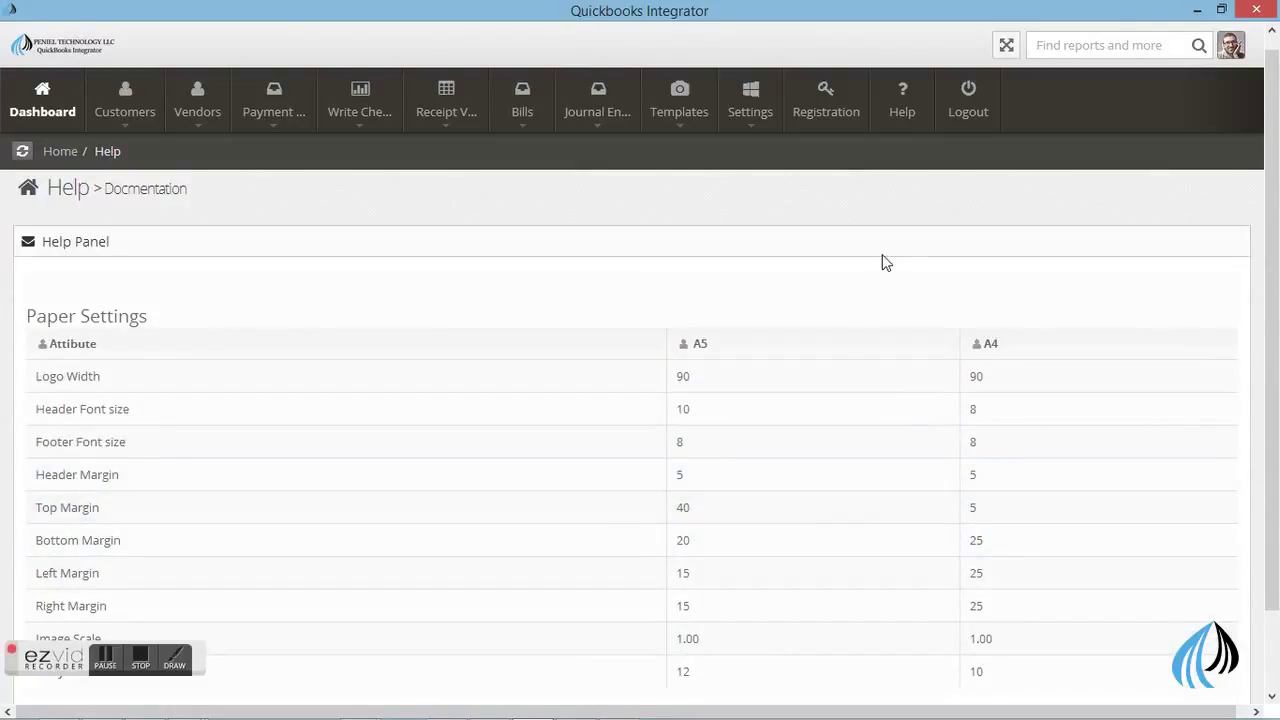
scroll(700, 320, "down", 1)
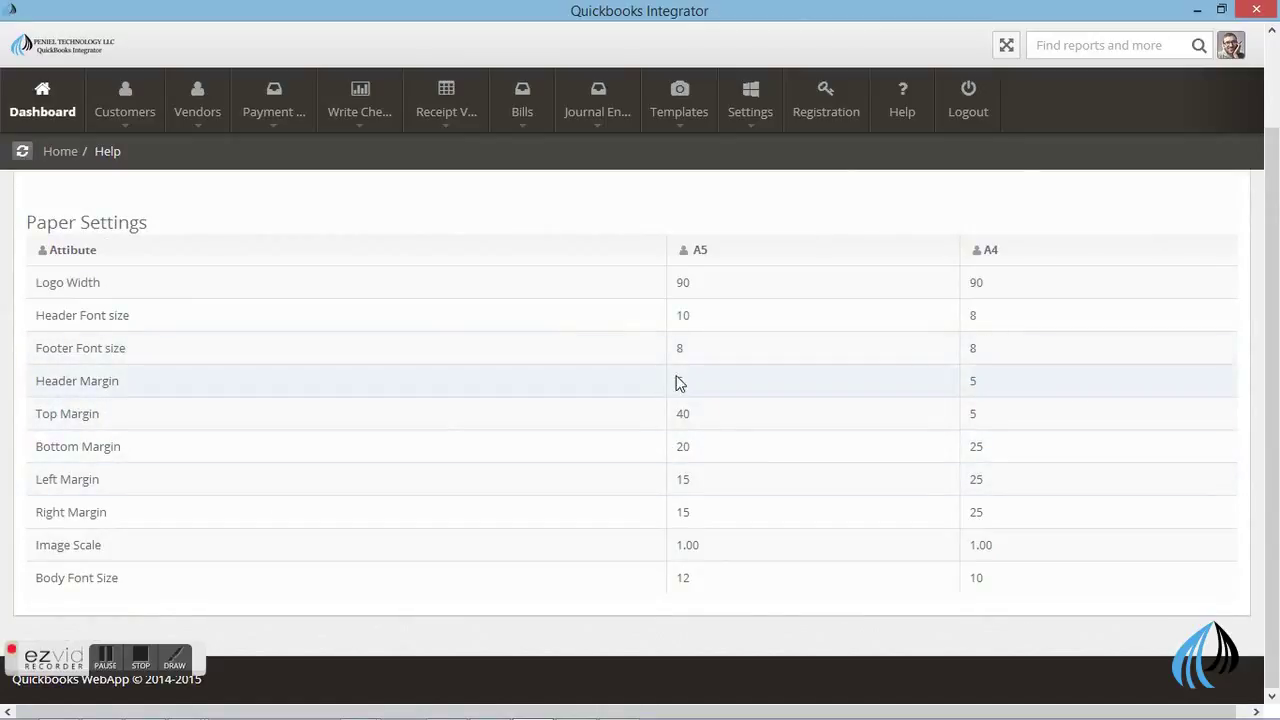
scroll(763, 380, "up", 1)
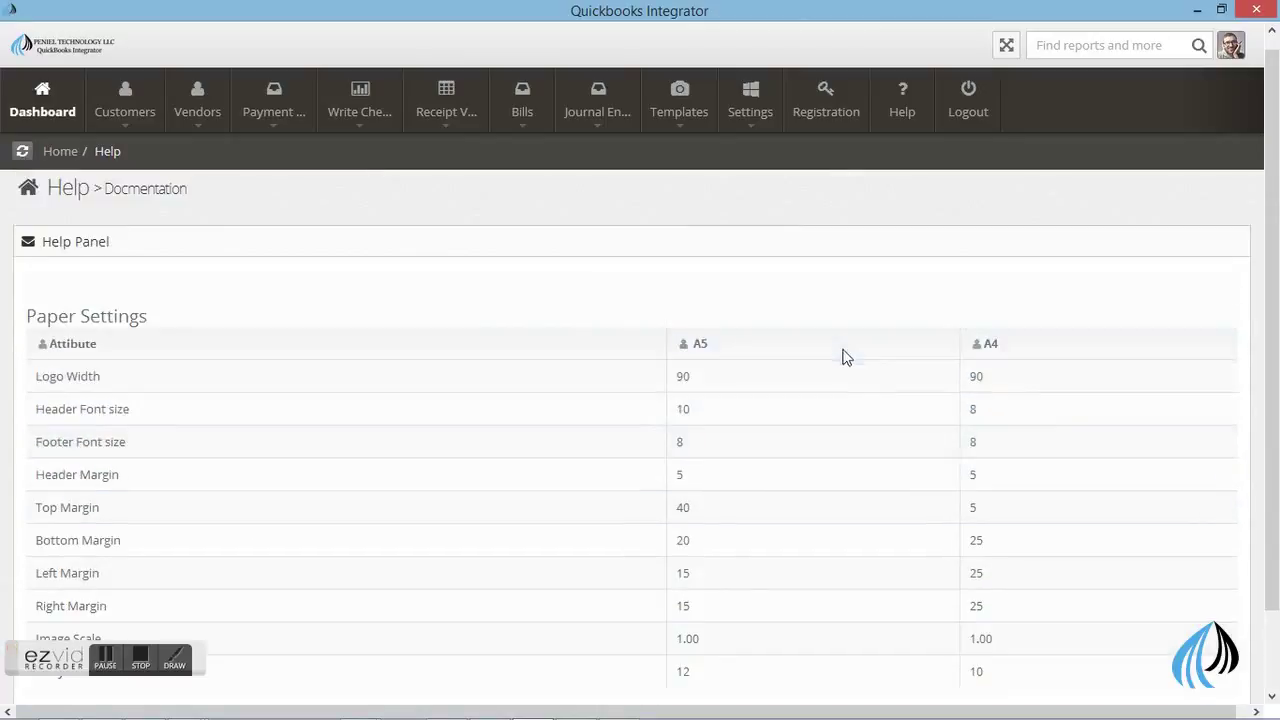
Log out to return to the Admin Login screen
left_click(978, 104)
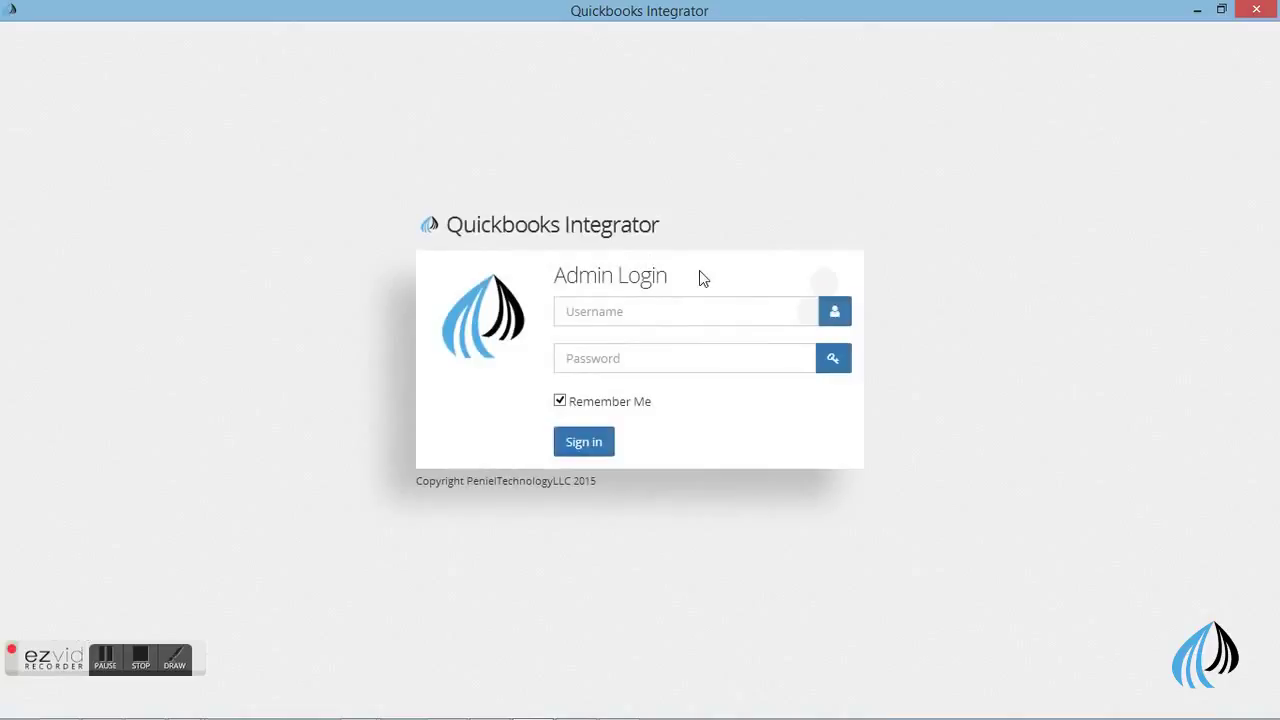